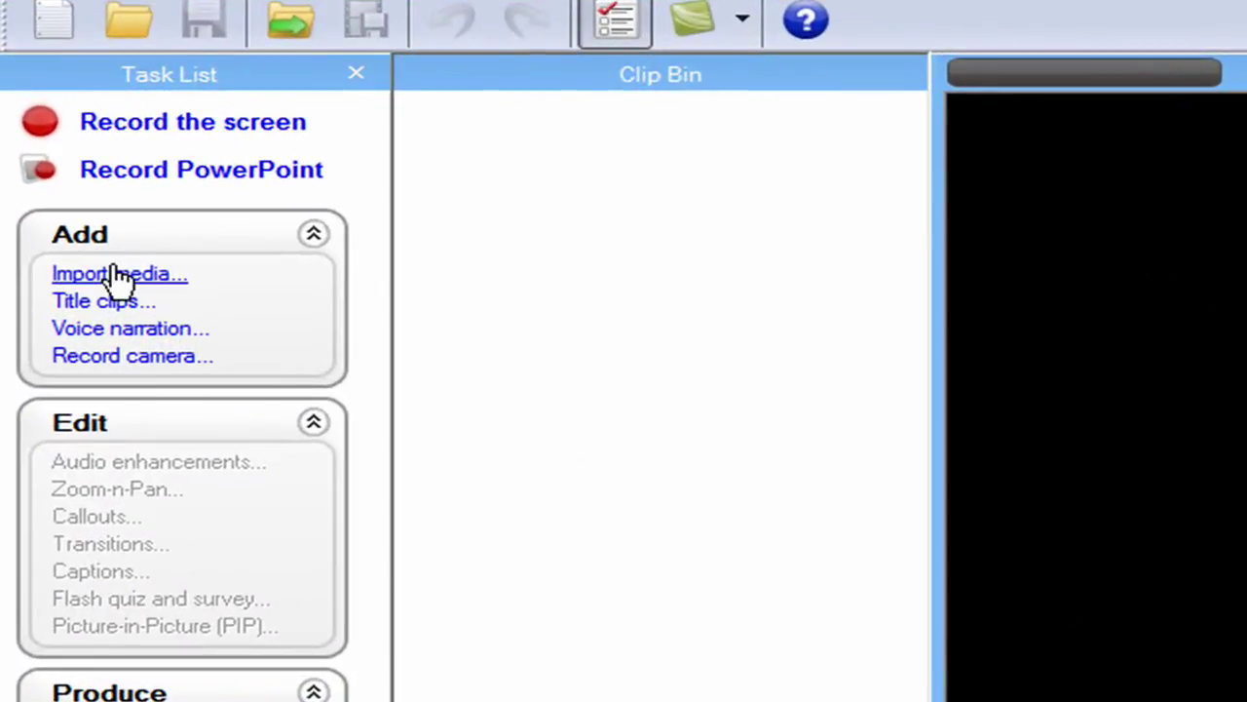
# Step: Import Easy Installers.mov from the Videos > YouTube folder into the Clip Bin
pyautogui.click(115, 274)
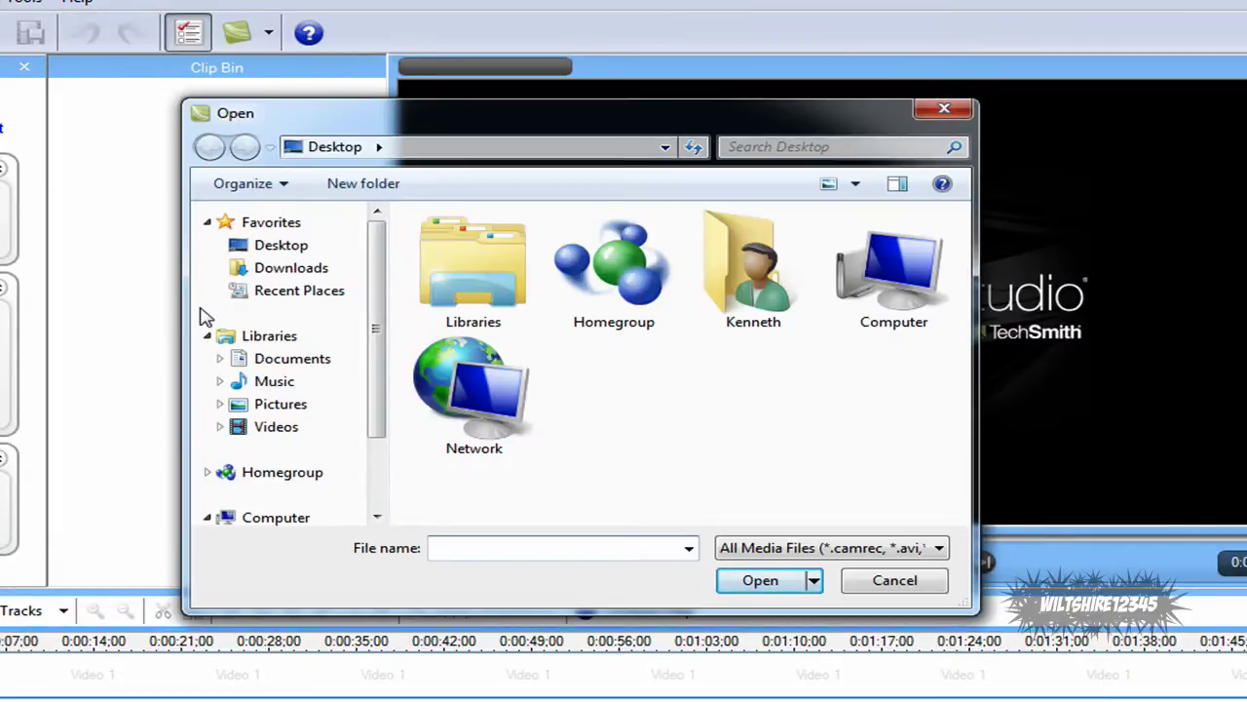
pyautogui.click(289, 425)
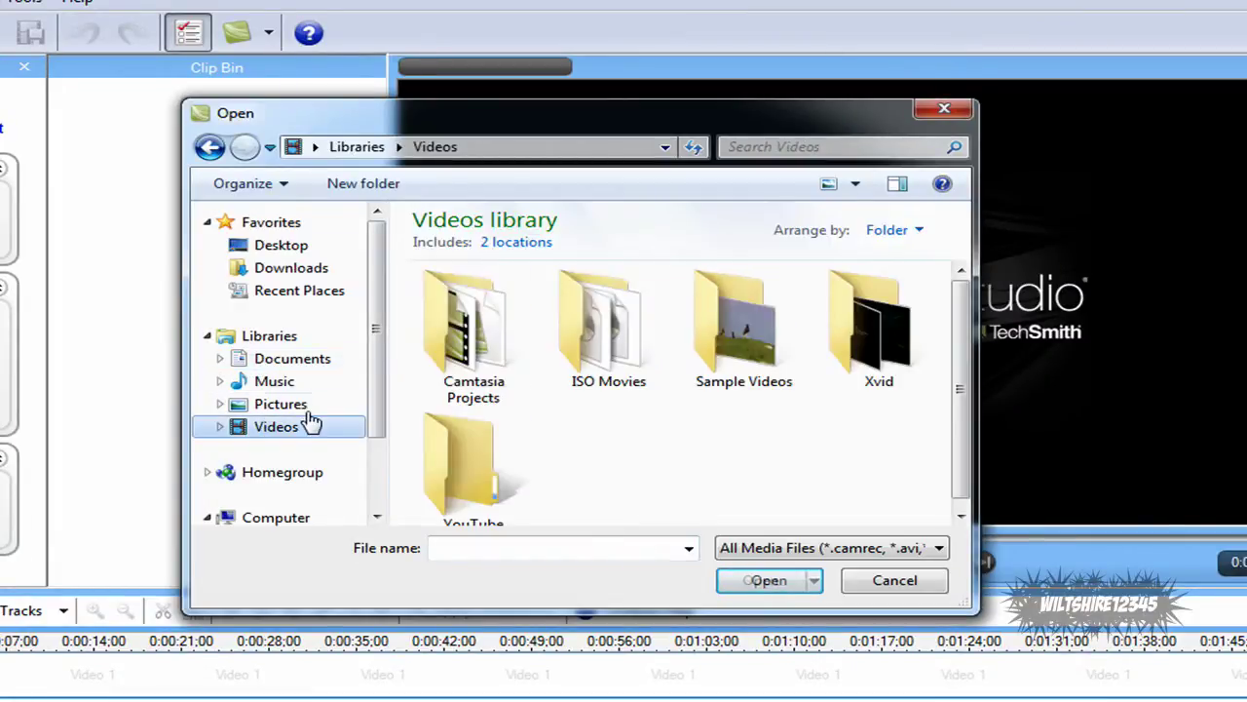
pyautogui.doubleClick(471, 462)
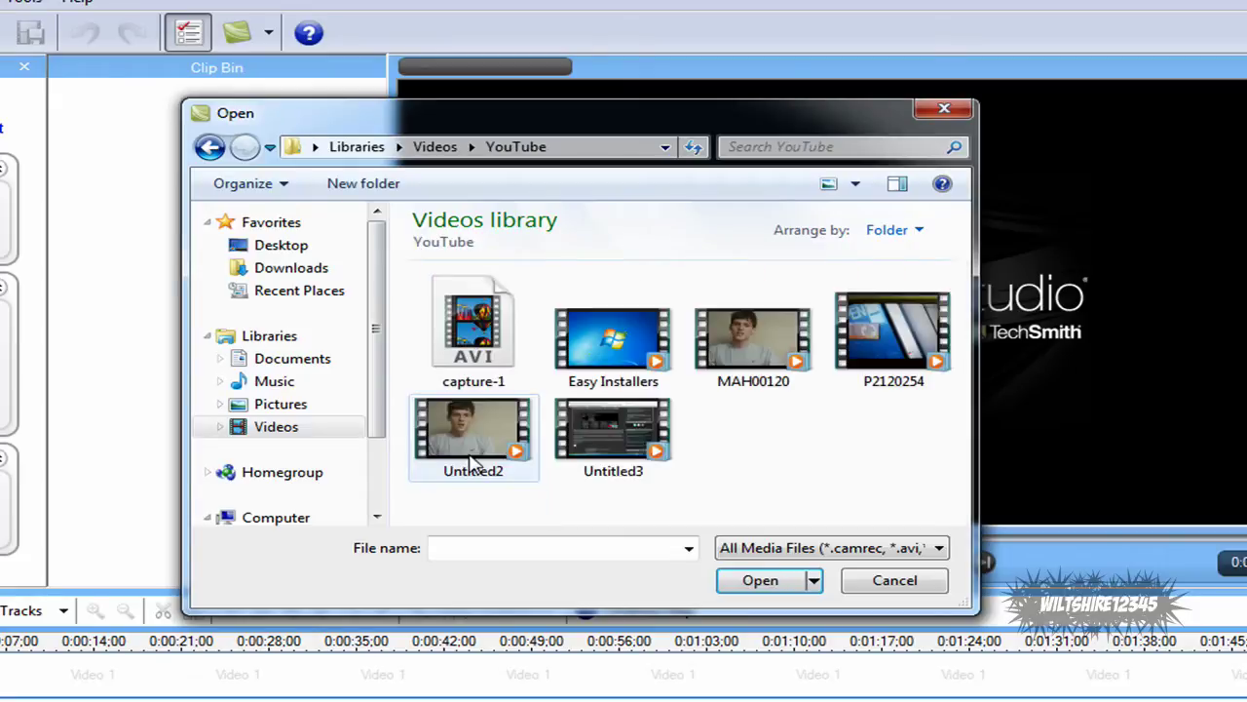
pyautogui.doubleClick(600, 357)
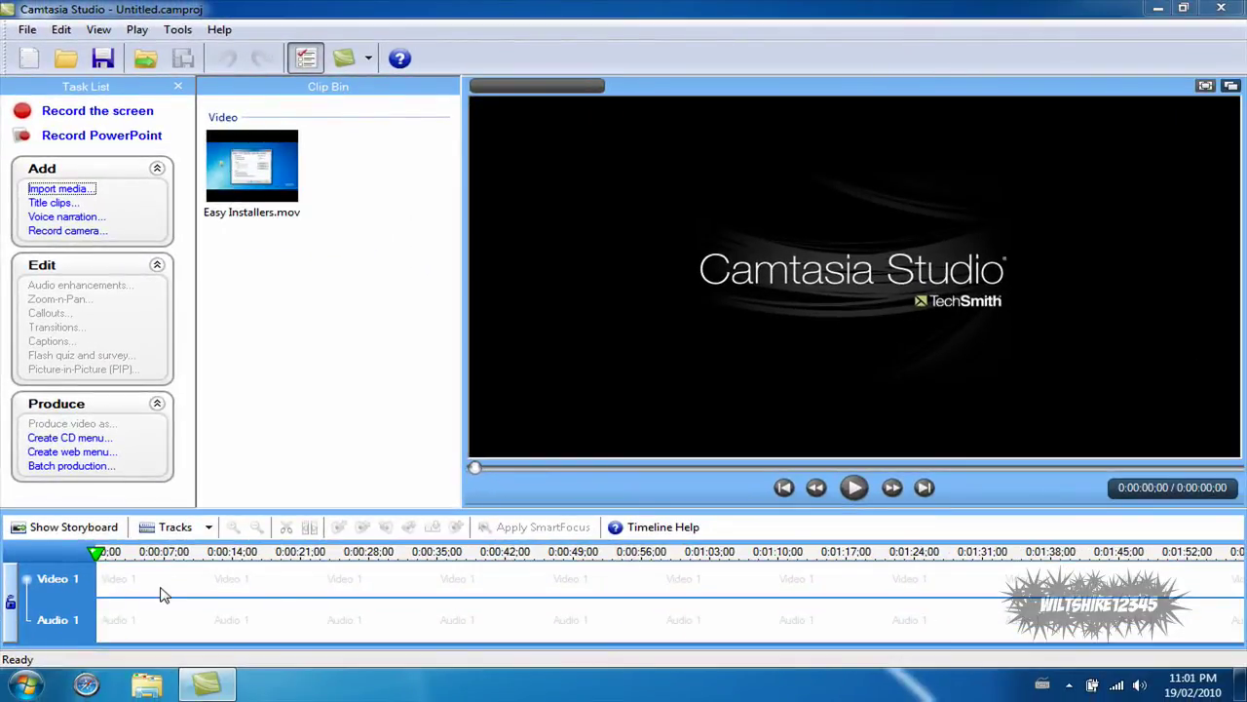
# Step: Add the Easy Installers.mov clip to the timeline
pyautogui.moveTo(271, 164)
pyautogui.mouseDown()
pyautogui.moveTo(275, 263)
pyautogui.moveTo(273, 165)
pyautogui.mouseUp()
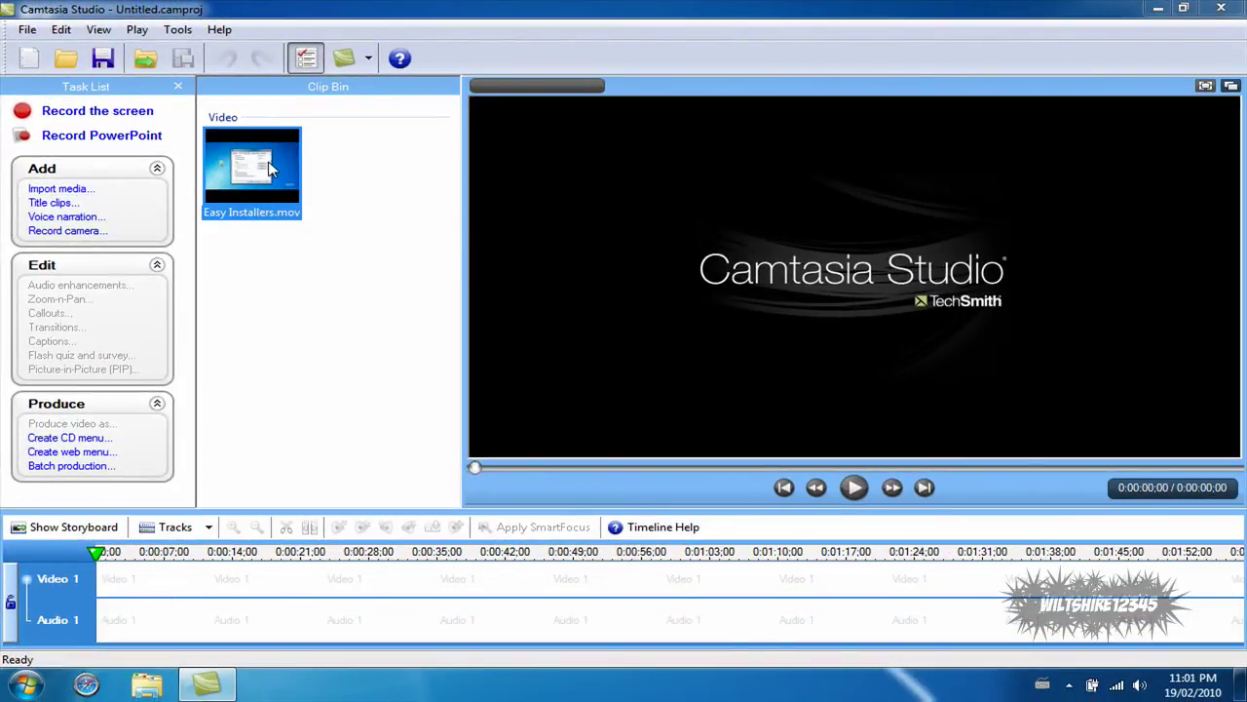
pyautogui.rightClick(278, 163)
pyautogui.click(287, 176)
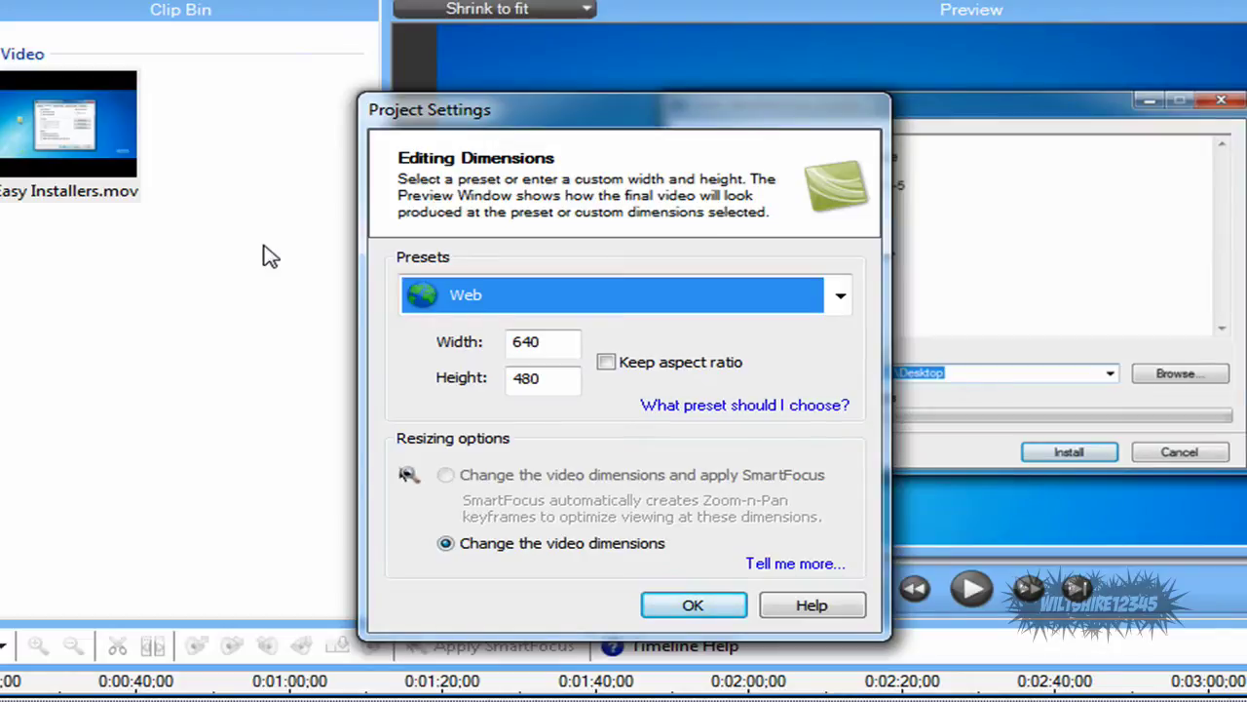
# Step: Set the project editing dimensions to the HD 1280×800 preset
pyautogui.click(840, 297)
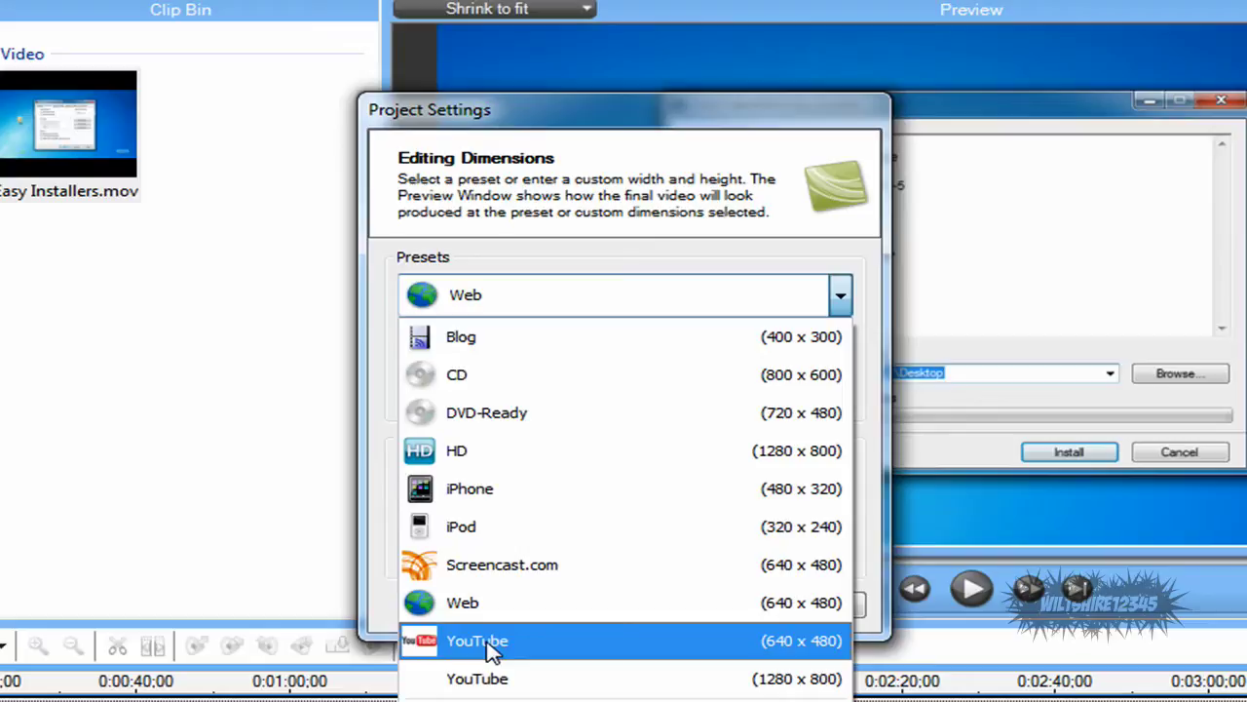
pyautogui.click(588, 451)
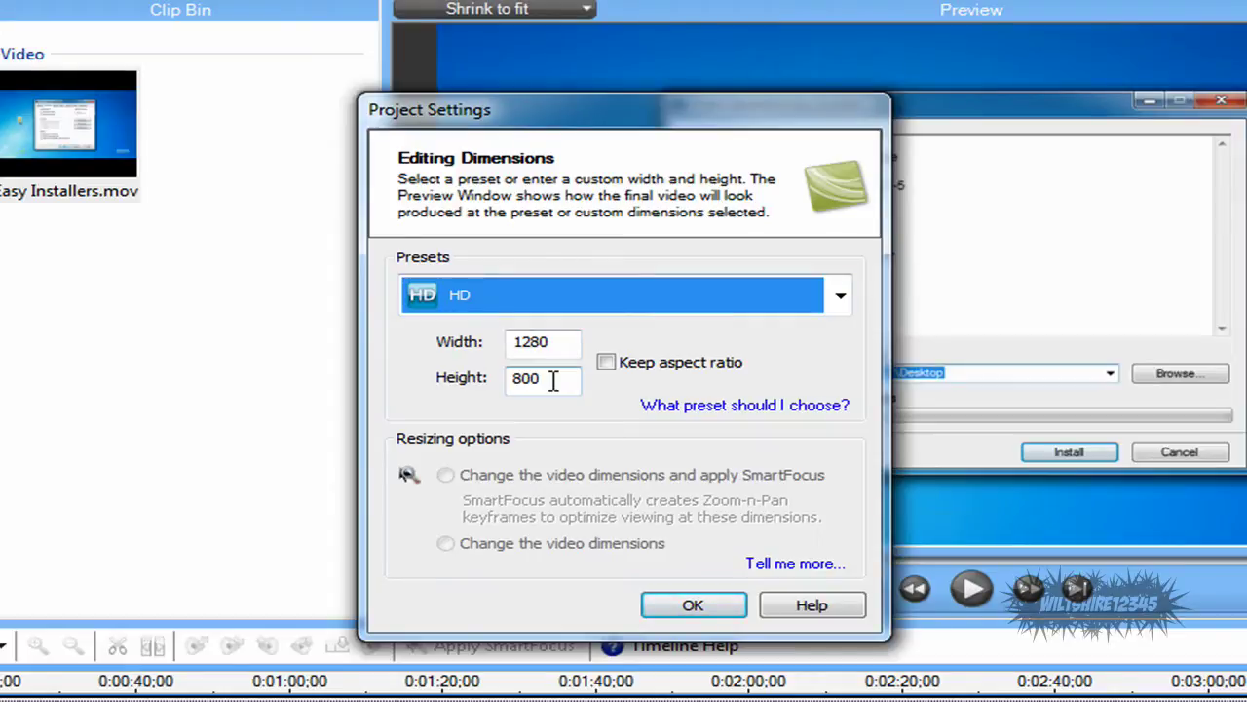
pyautogui.click(693, 604)
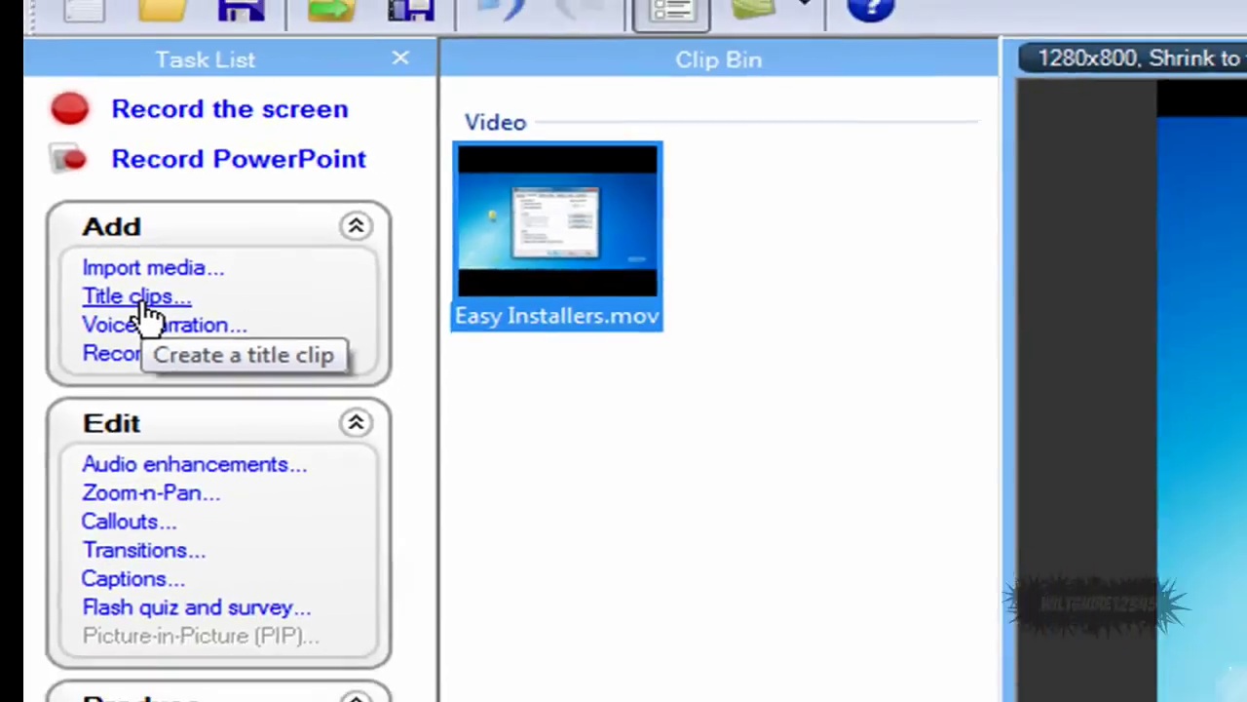
pyautogui.click(141, 341)
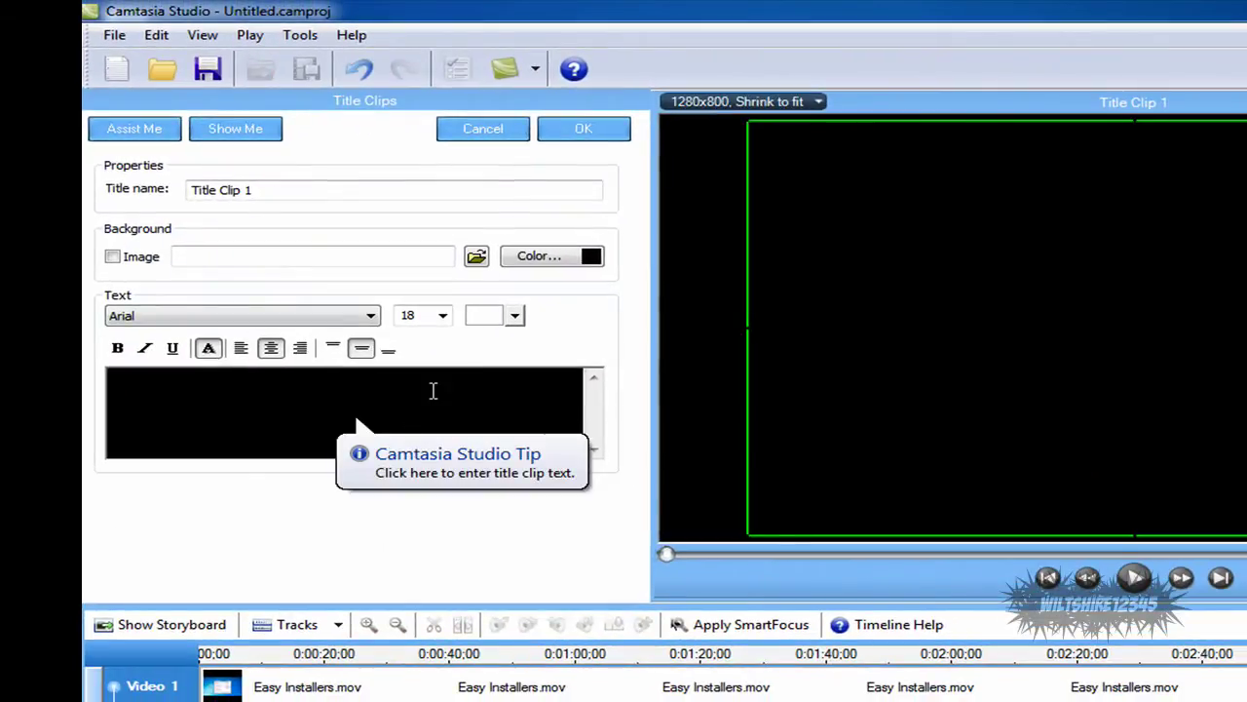
pyautogui.click(434, 389)
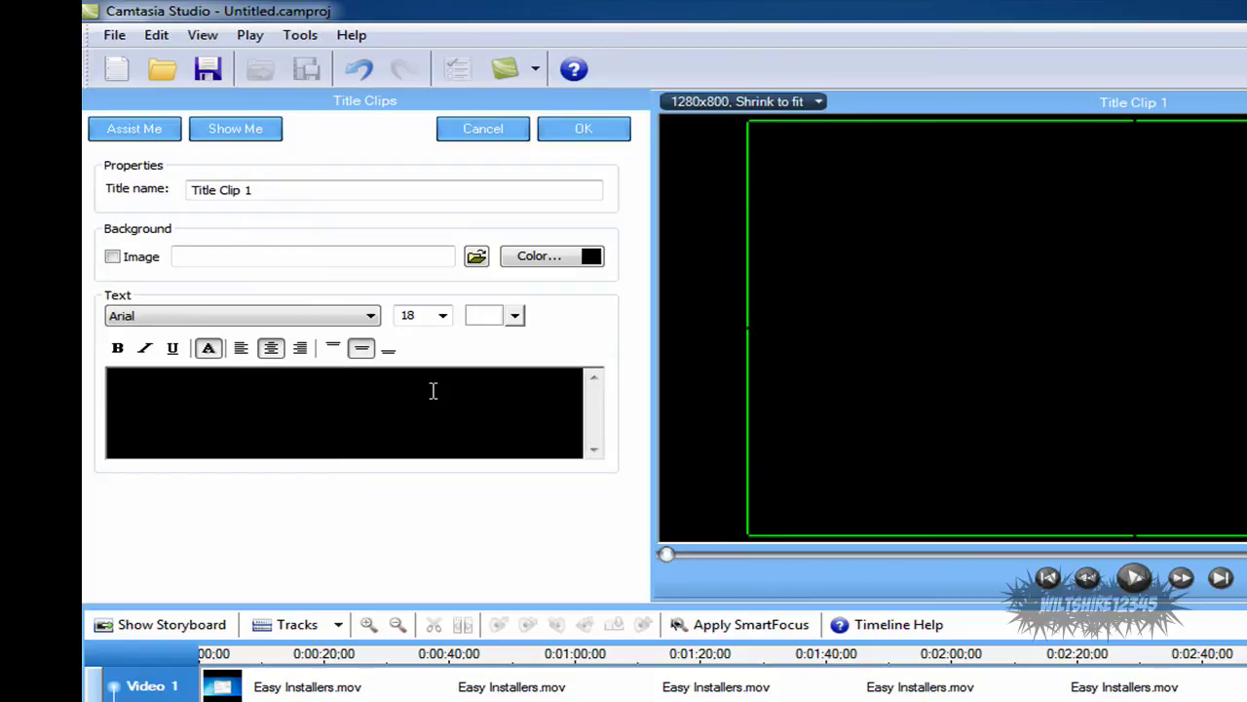
pyautogui.write('Wiltshire1234')
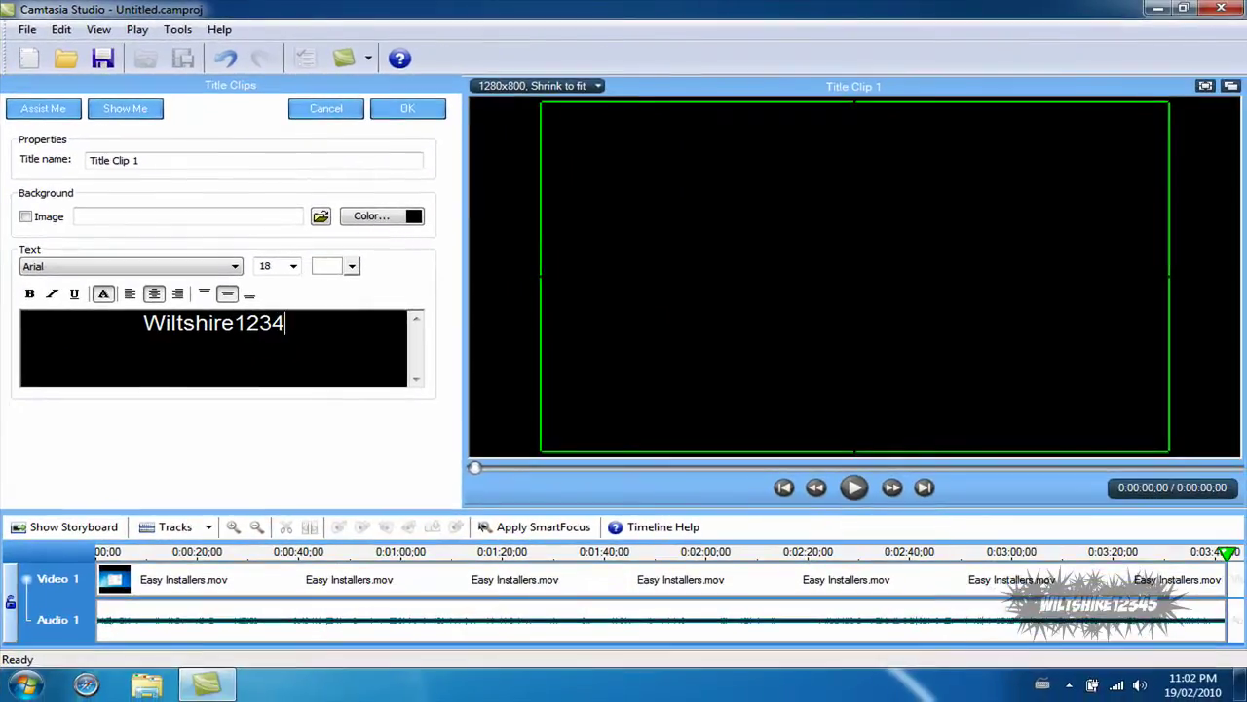
pyautogui.write('5')
pyautogui.hotkey('ctrl', 'a')
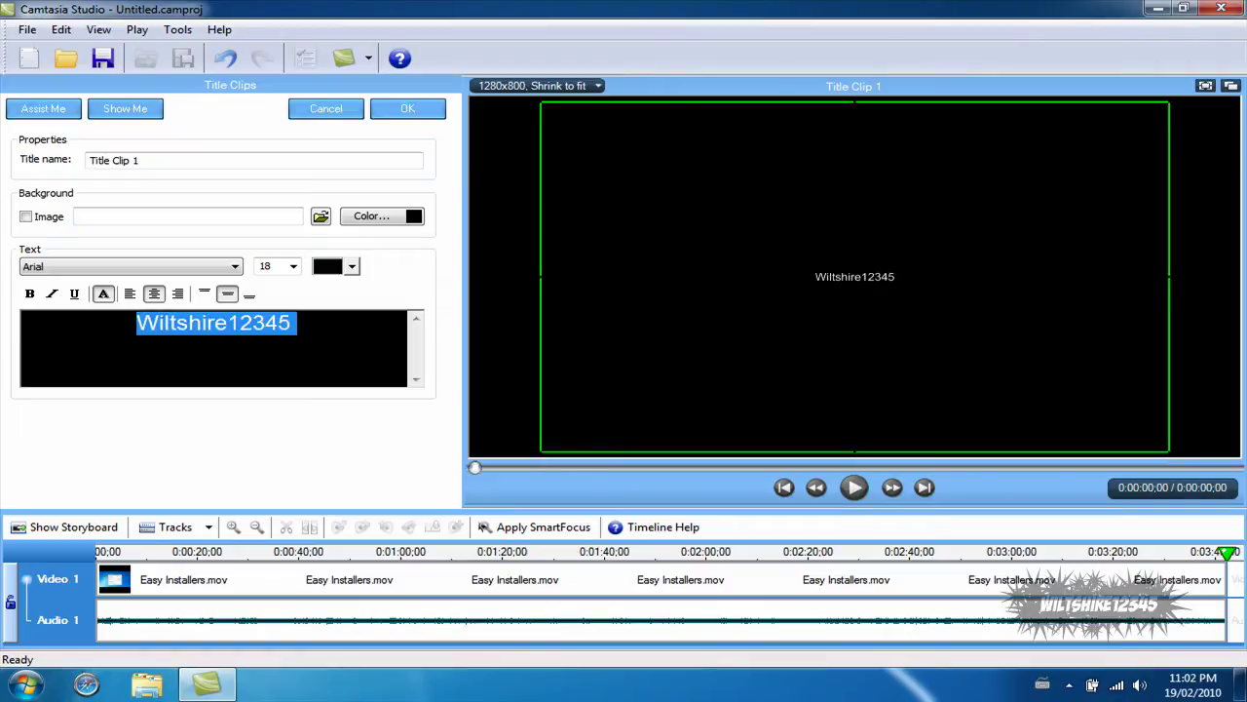
pyautogui.click(292, 266)
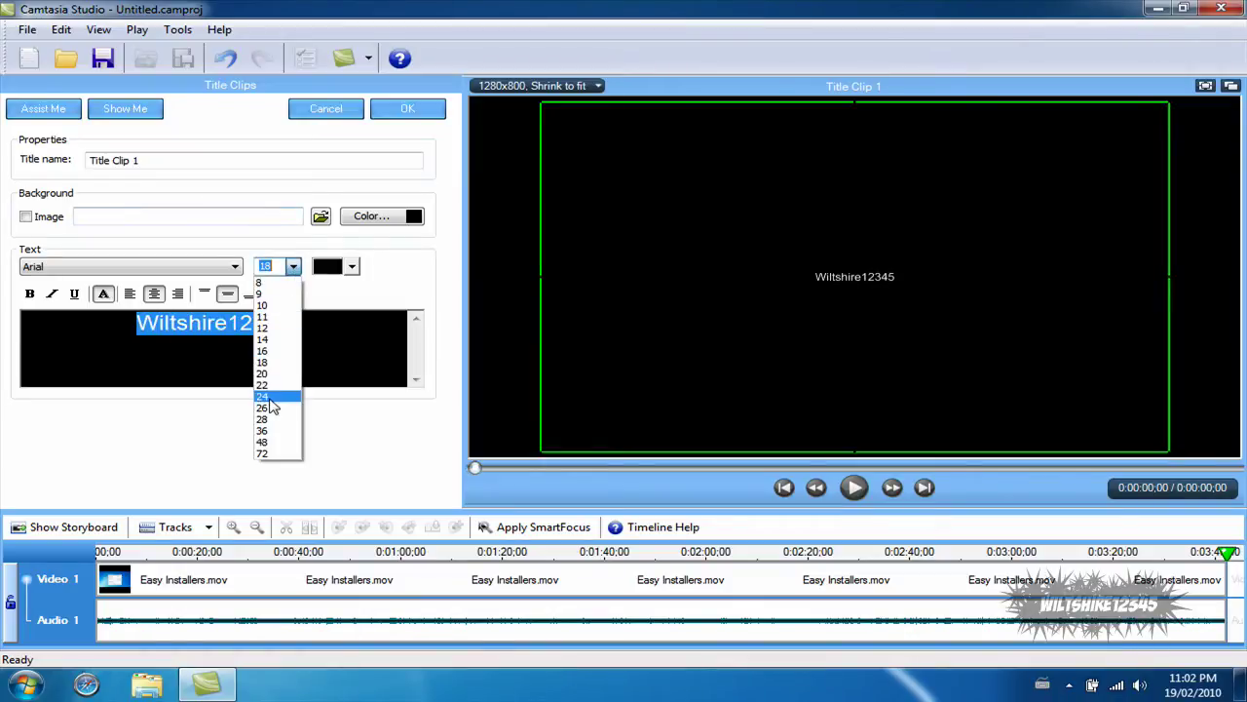
pyautogui.click(261, 350)
pyautogui.click(235, 266)
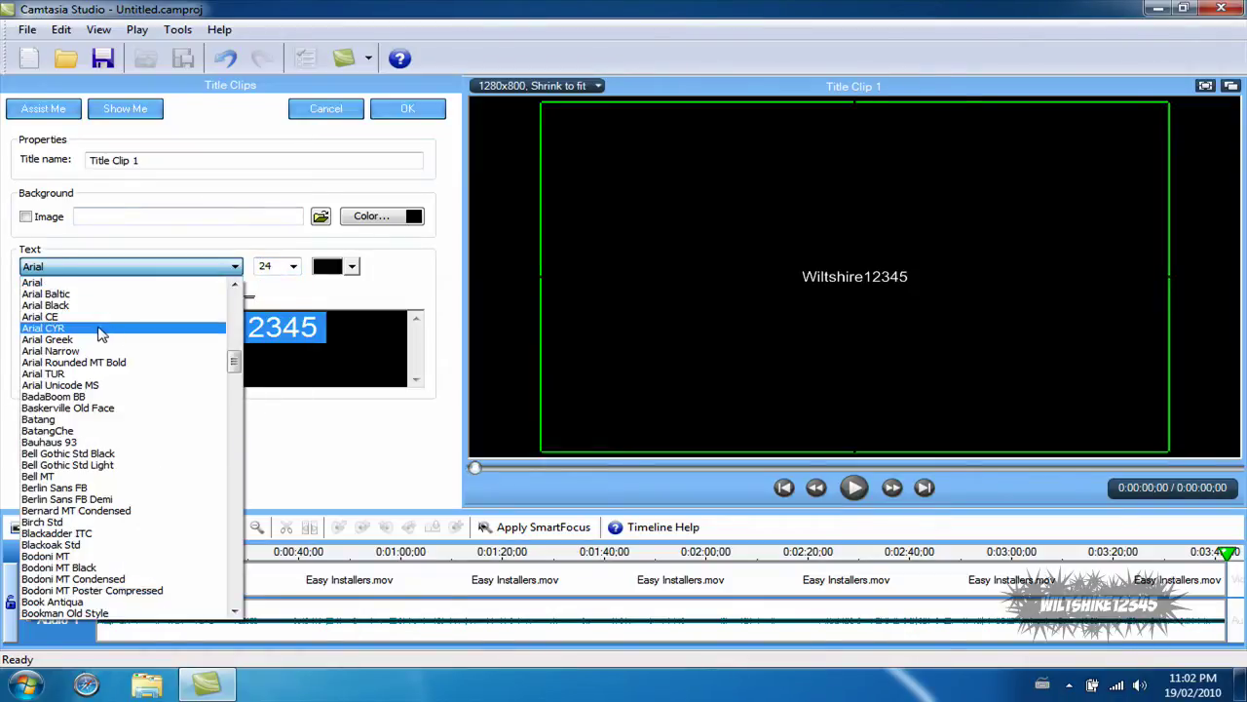
pyautogui.click(117, 328)
pyautogui.click(352, 266)
pyautogui.click(389, 300)
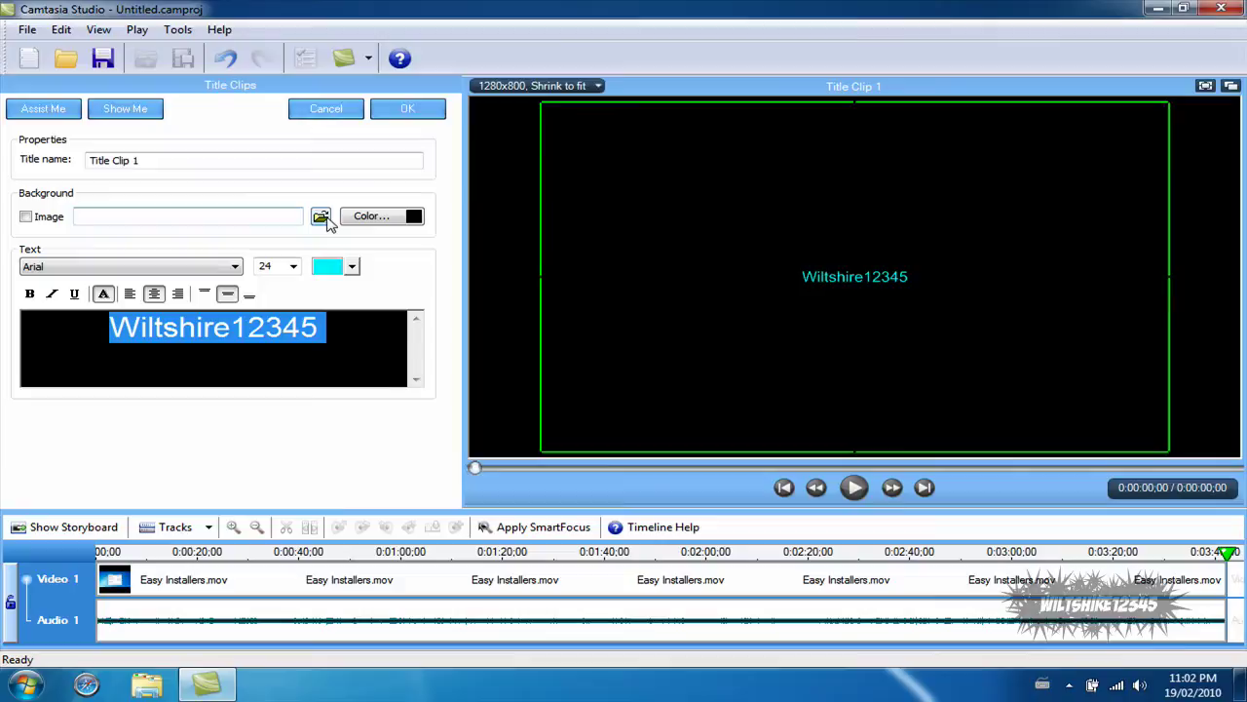
# Step: Skip the title clip and voice narration, and bring up the Audio enhancements pane
pyautogui.click(336, 110)
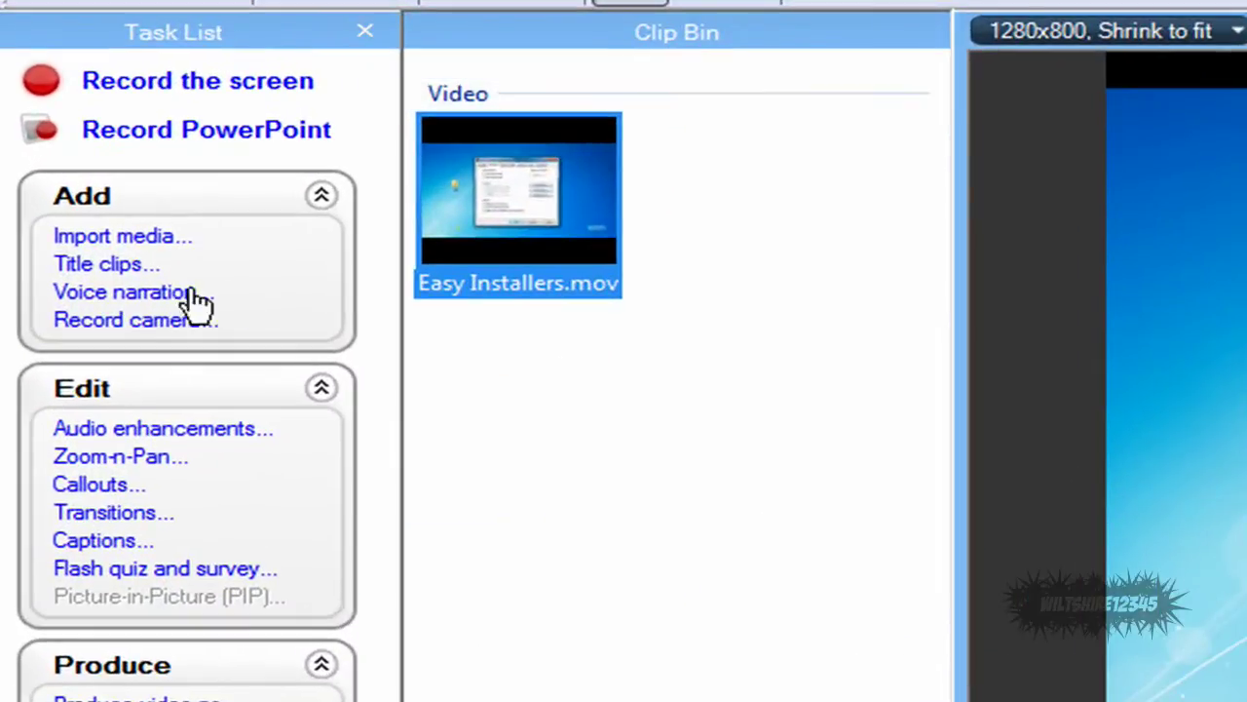
pyautogui.click(77, 212)
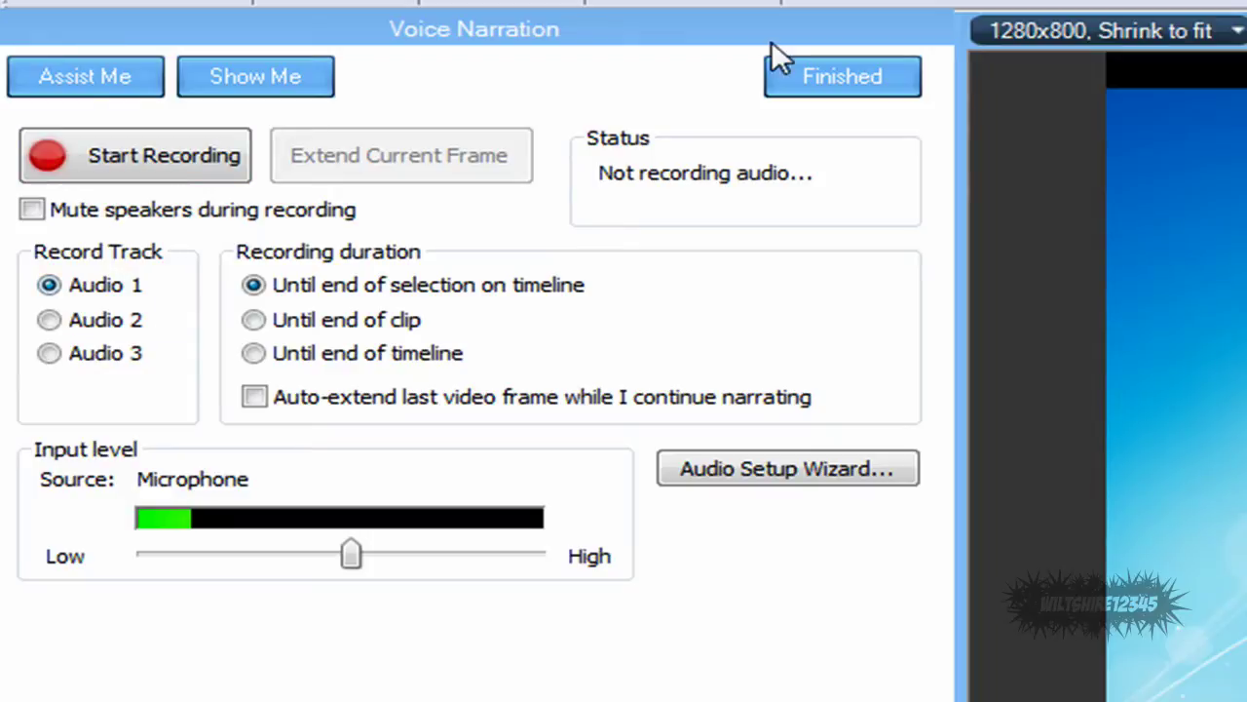
pyautogui.click(894, 76)
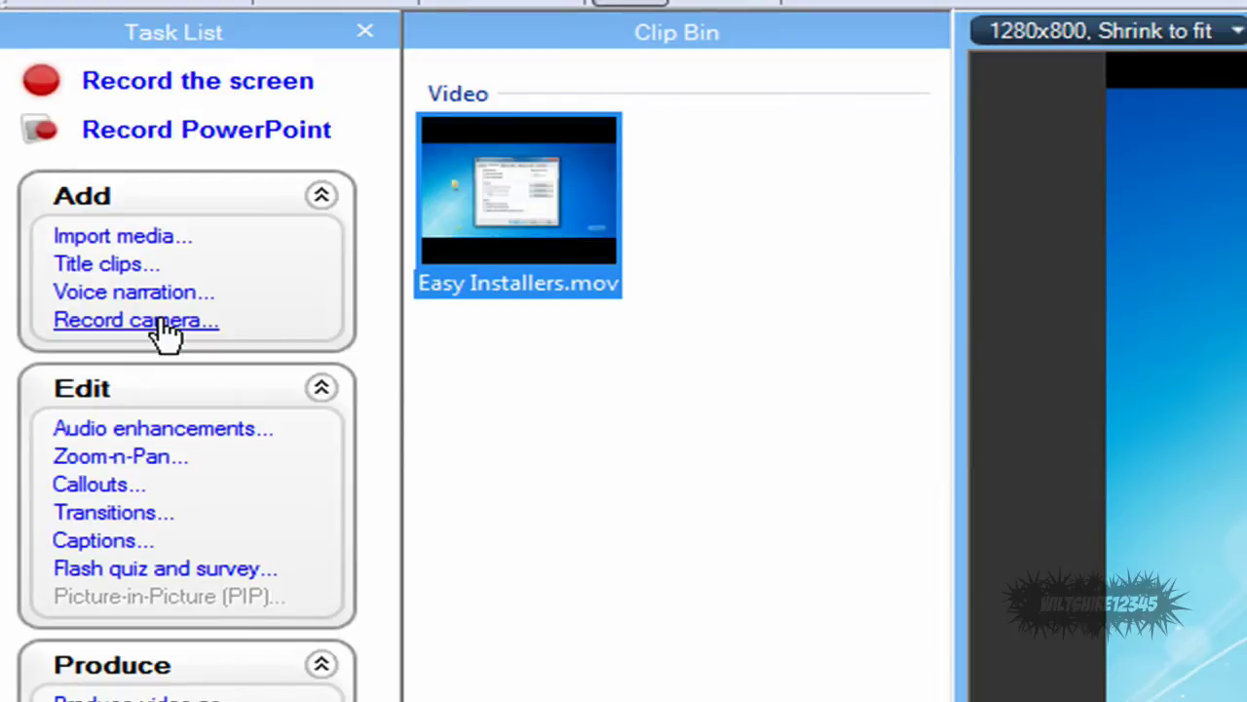
pyautogui.click(190, 433)
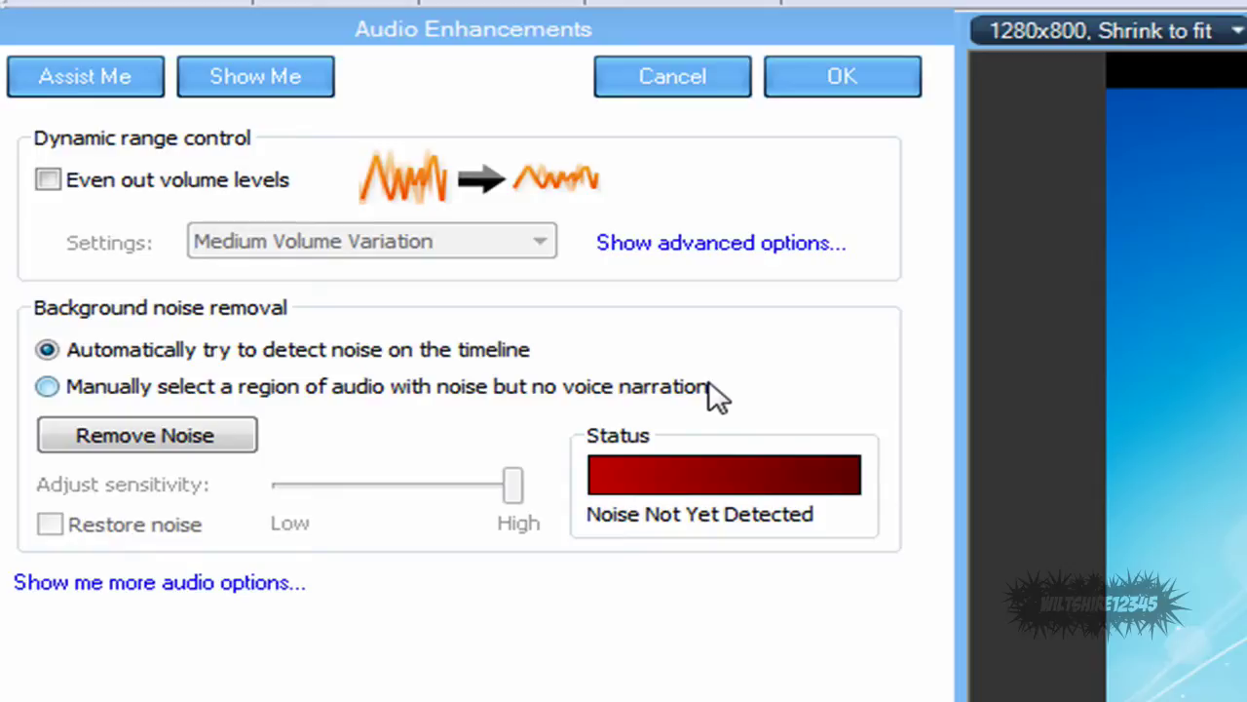
# Step: Add a Blur Callout and fit it over the installer window's greeting text
pyautogui.click(810, 84)
pyautogui.click(90, 486)
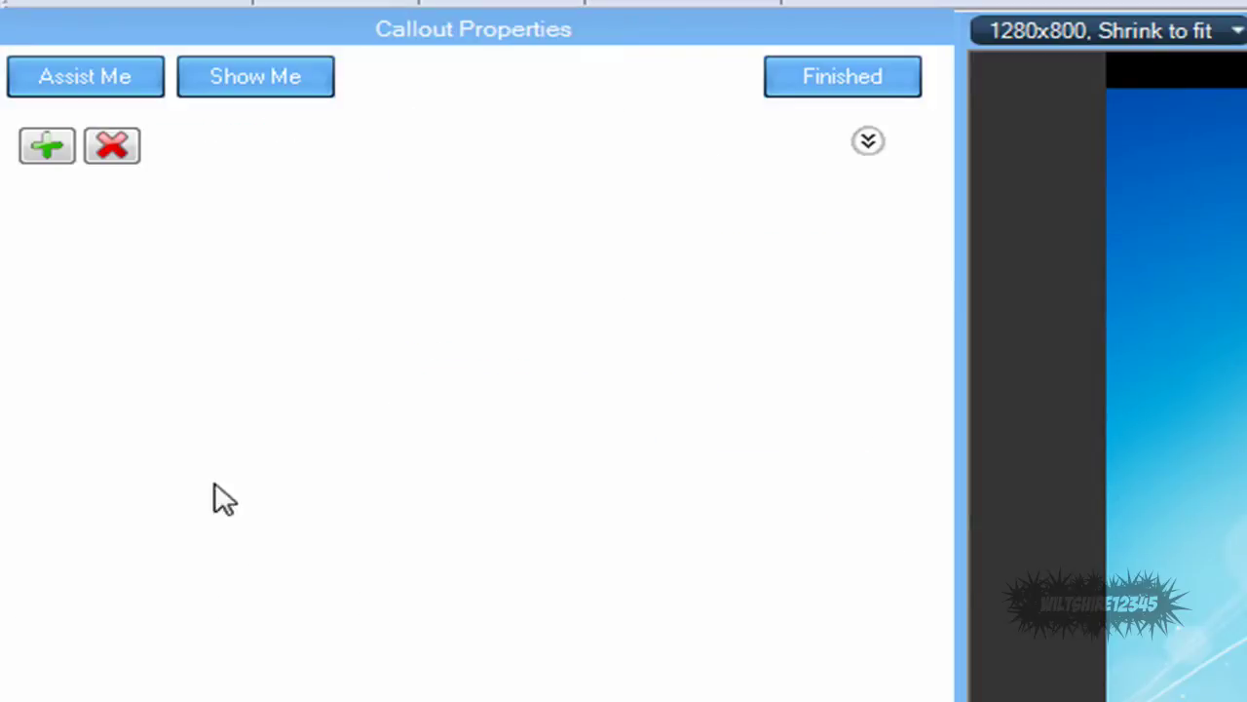
pyautogui.click(44, 146)
pyautogui.click(577, 245)
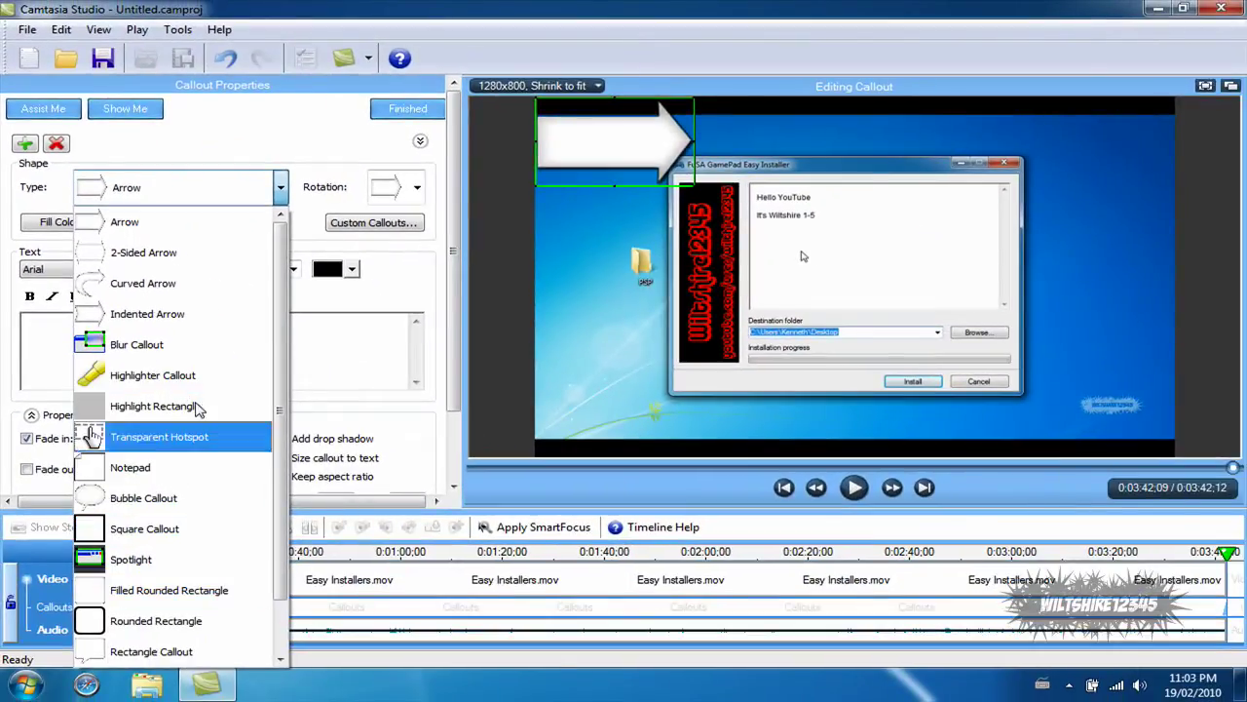
pyautogui.click(152, 352)
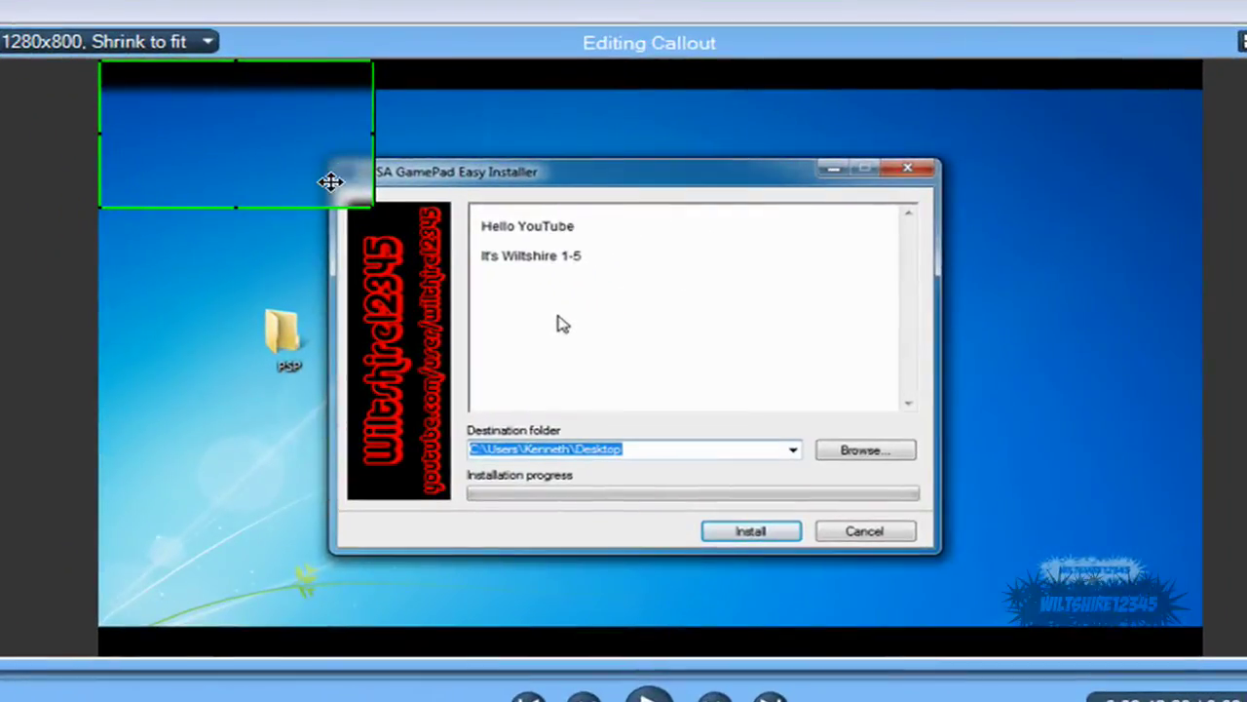
pyautogui.moveTo(602, 176); pyautogui.dragTo(840, 274)
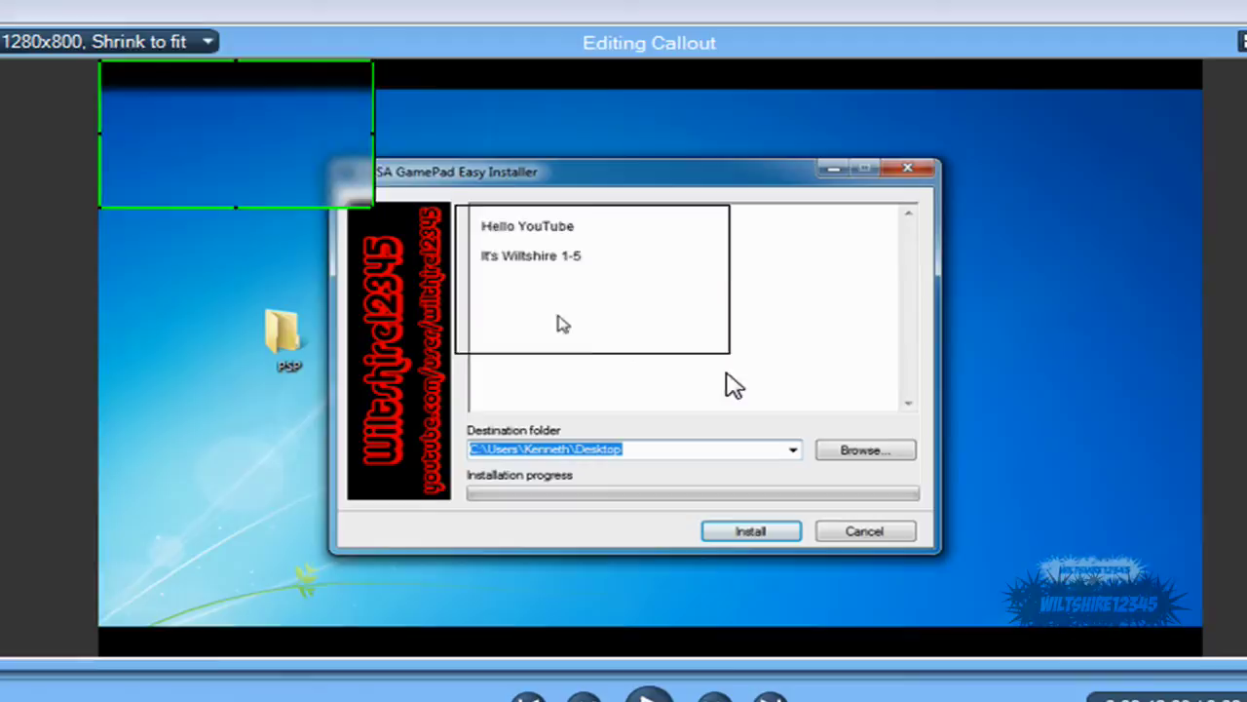
pyautogui.moveTo(724, 348); pyautogui.dragTo(613, 288)
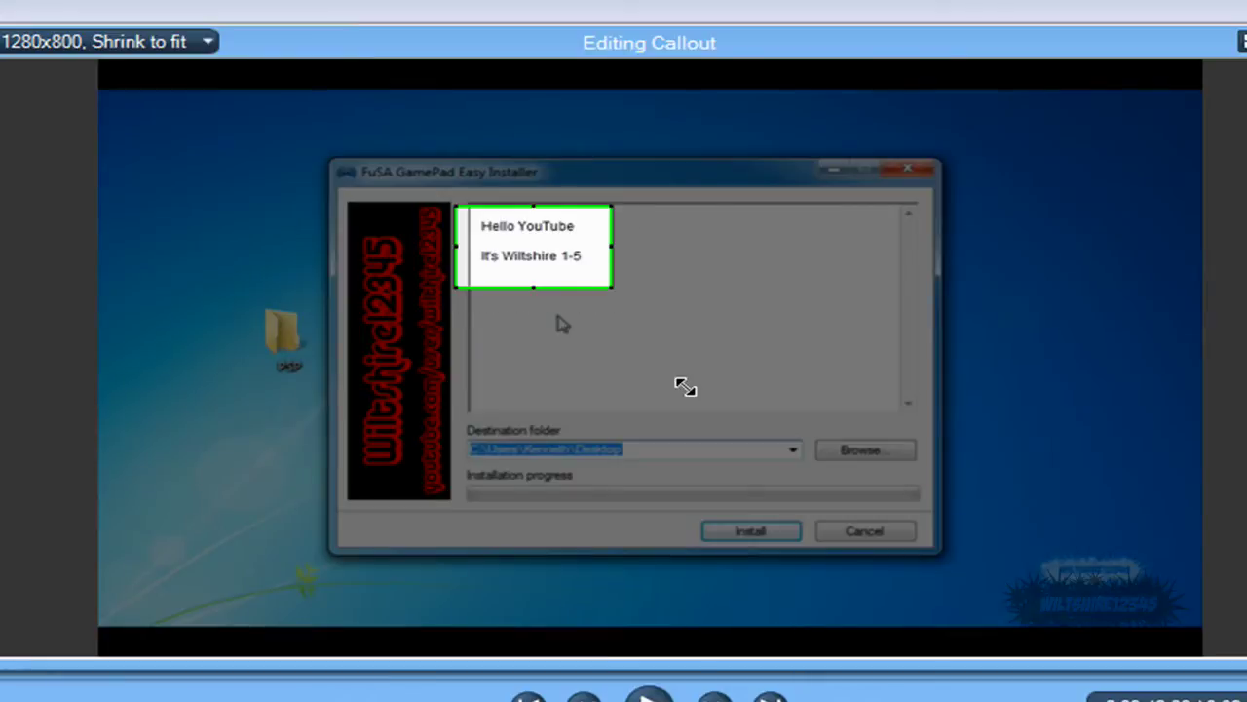
# Step: Shift the callout over the logo banner, then delete it and close the callout editor
pyautogui.moveTo(685, 387); pyautogui.dragTo(740, 388)
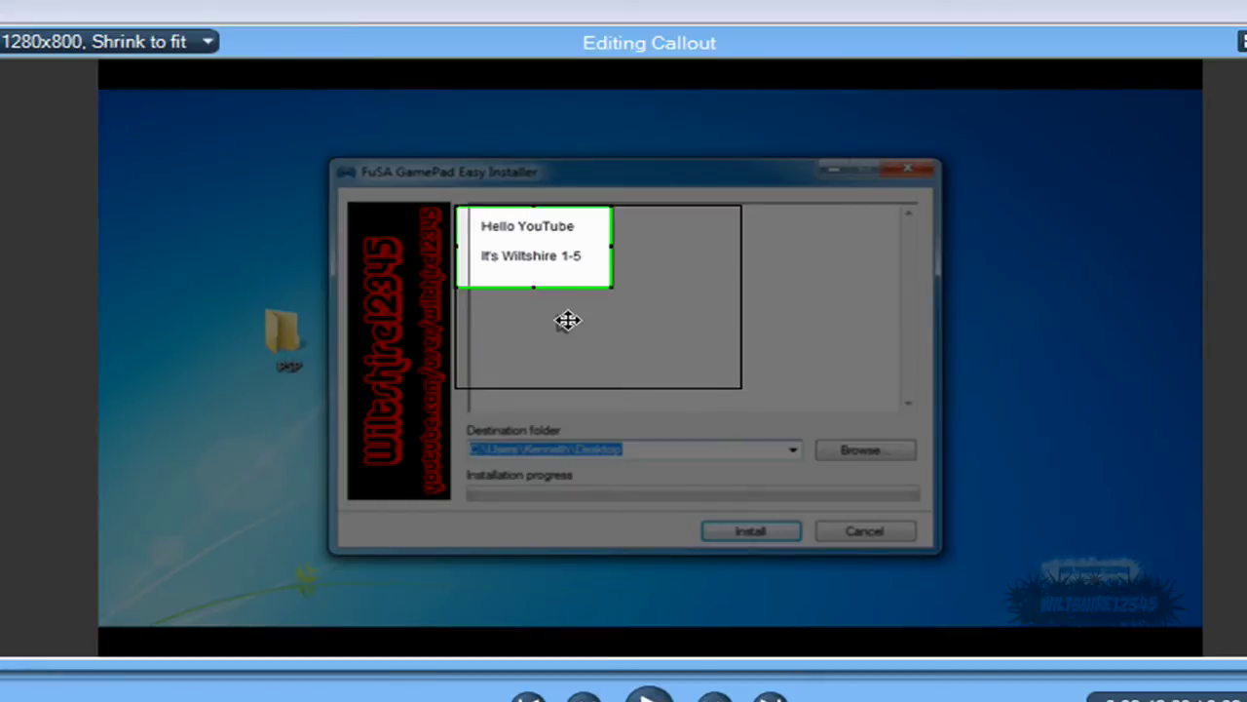
pyautogui.moveTo(604, 305); pyautogui.dragTo(468, 322)
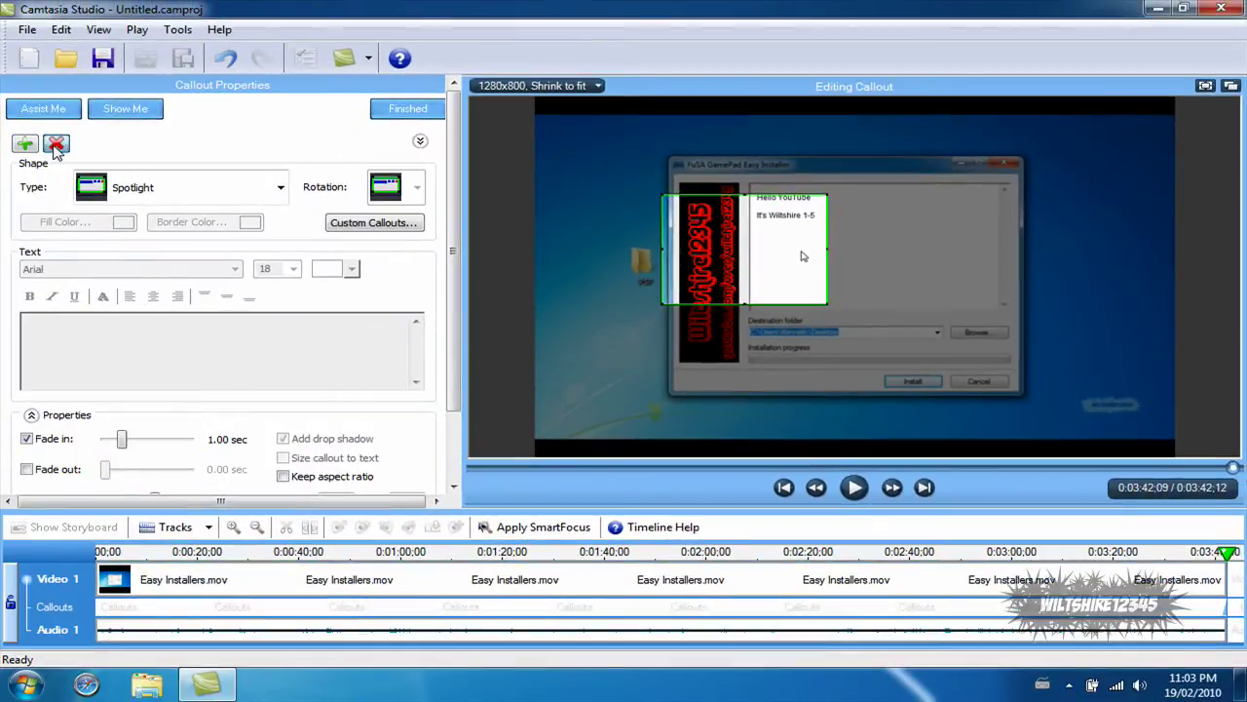
pyautogui.click(55, 143)
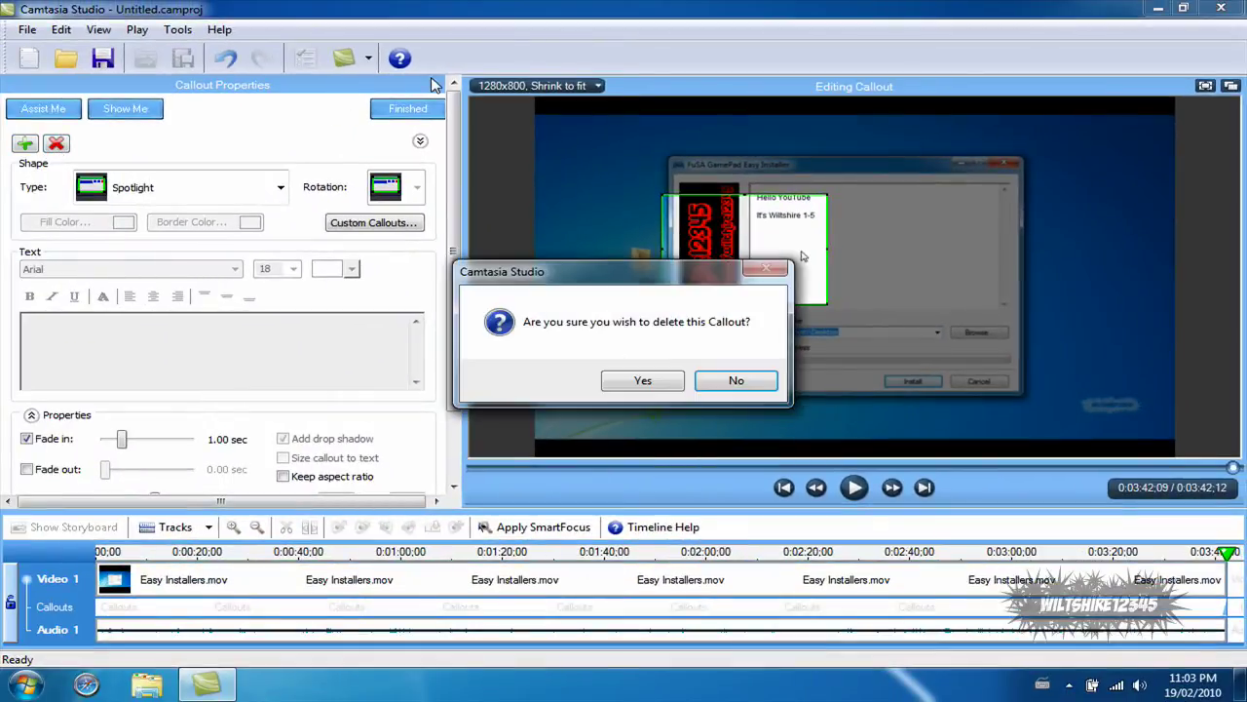
pyautogui.click(612, 372)
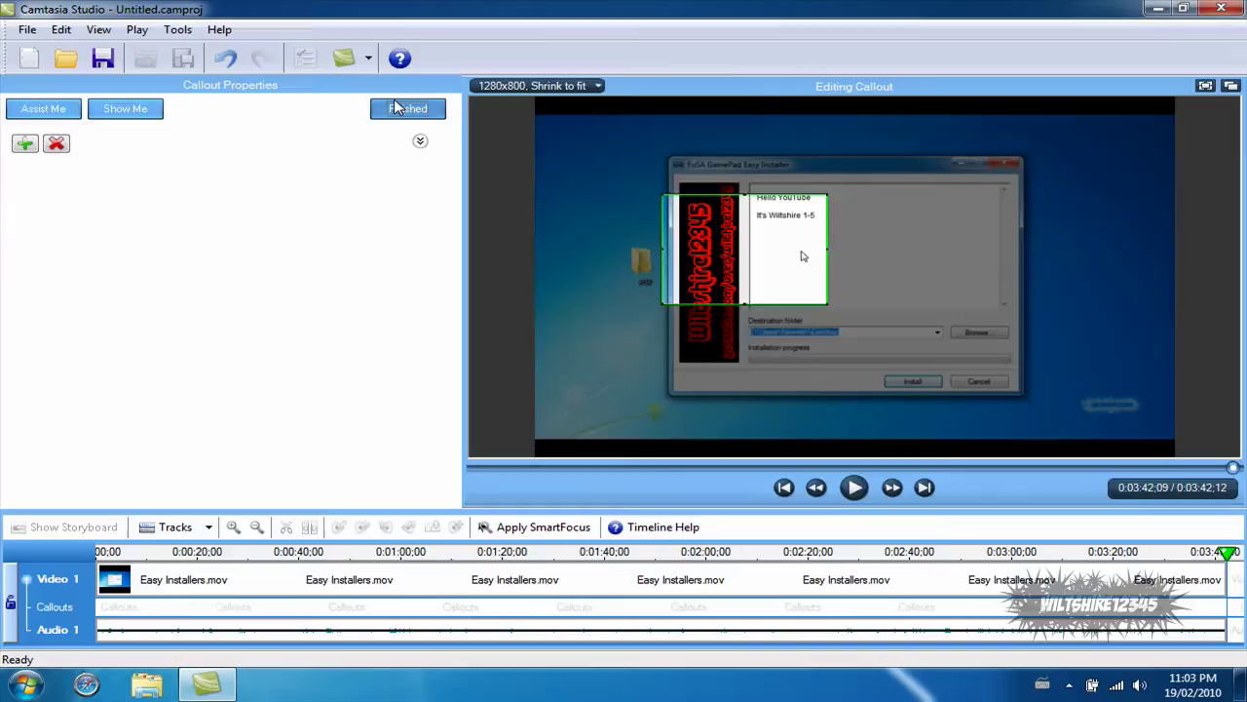
pyautogui.click(408, 108)
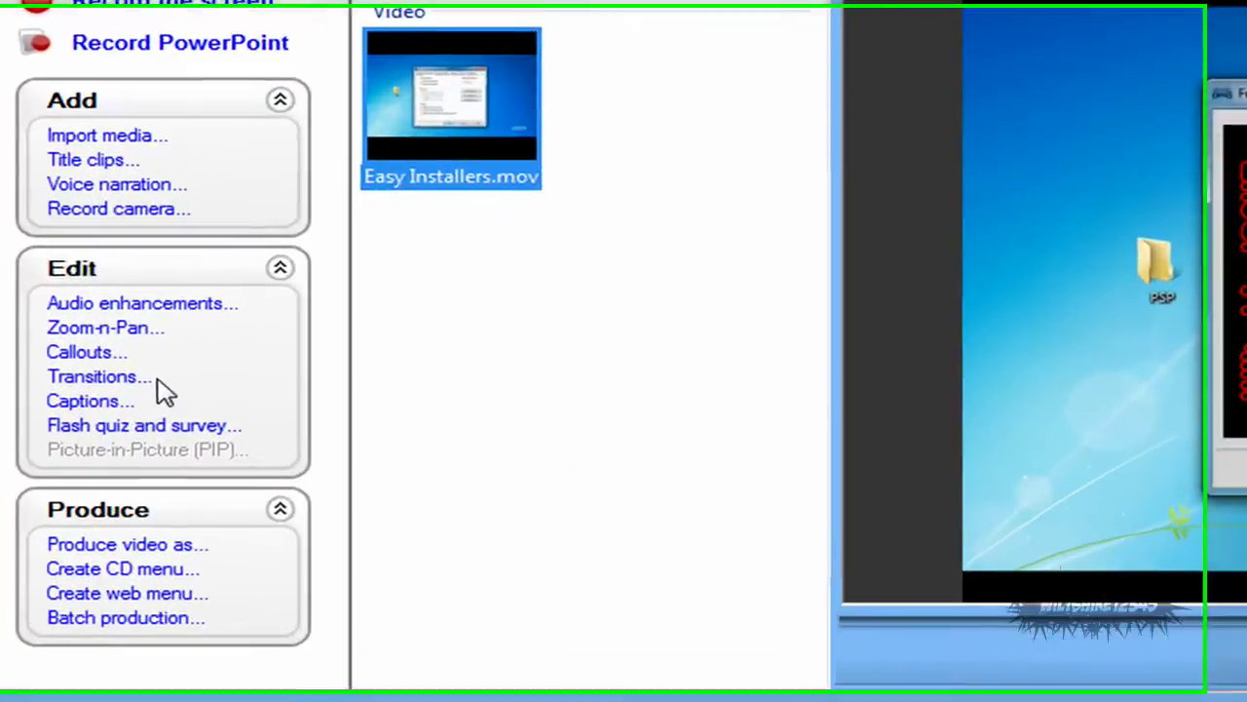
# Step: Browse the transitions, select Easy Installers and Cube Rotate, then leave without adding one
pyautogui.click(65, 327)
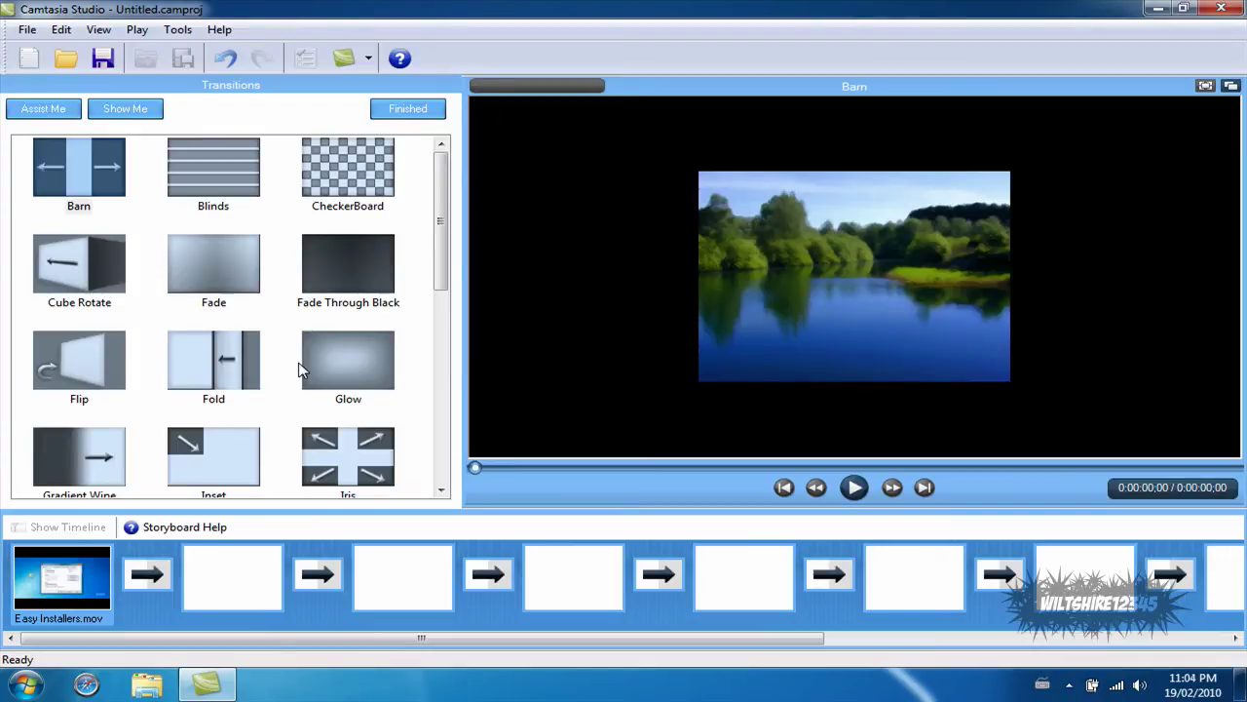
pyautogui.moveTo(62, 565); pyautogui.dragTo(98, 507)
pyautogui.click(84, 281)
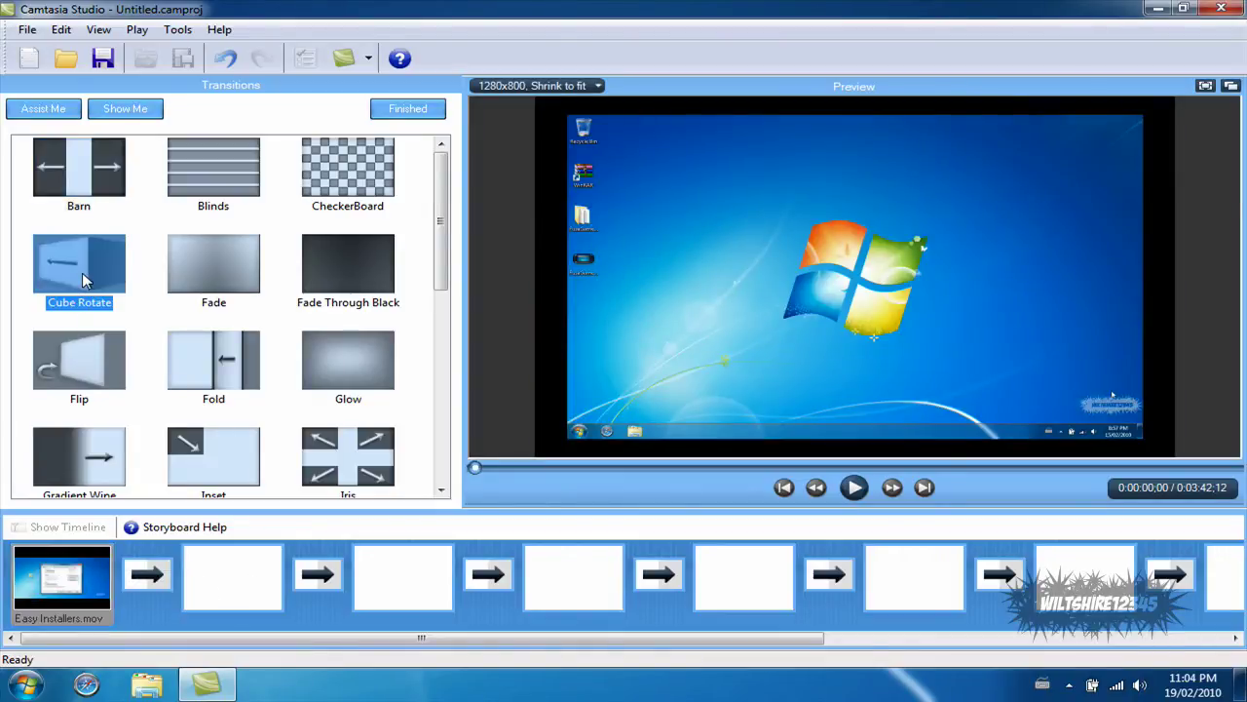
pyautogui.click(406, 109)
# Step: Import MAH00120.MP4 and add it to the timeline ahead of Easy Installers.mov
pyautogui.click(79, 191)
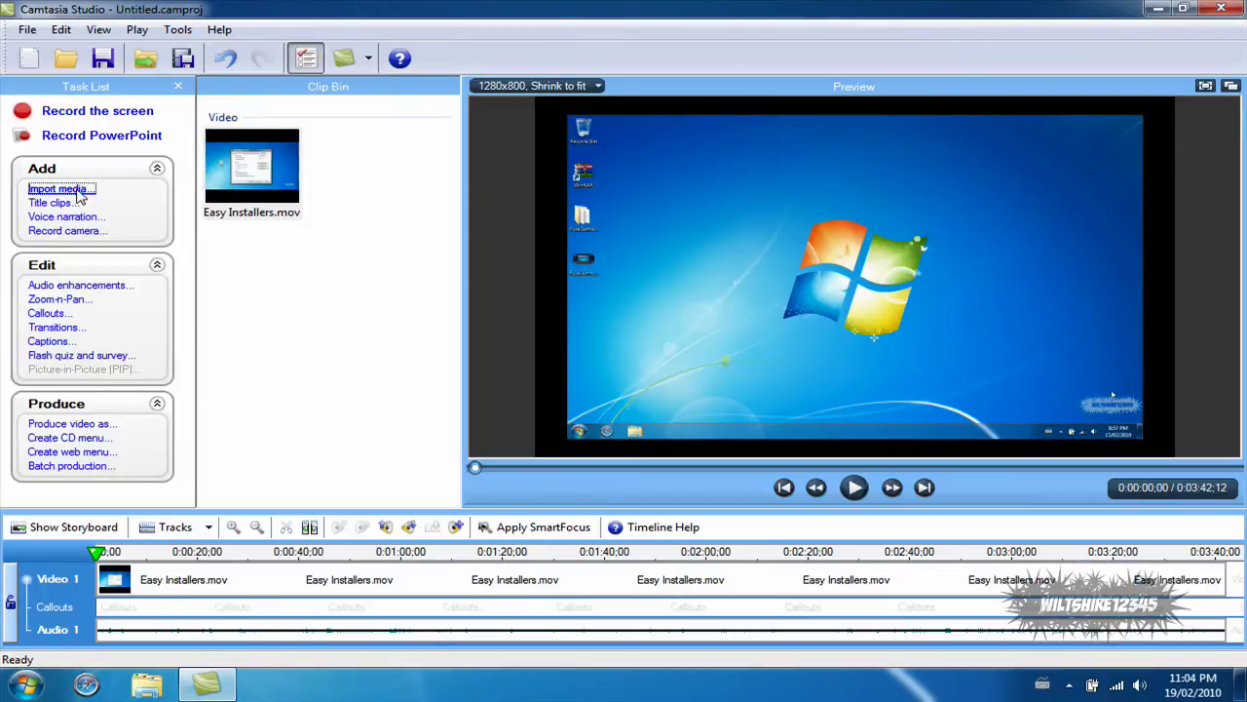
pyautogui.click(760, 326)
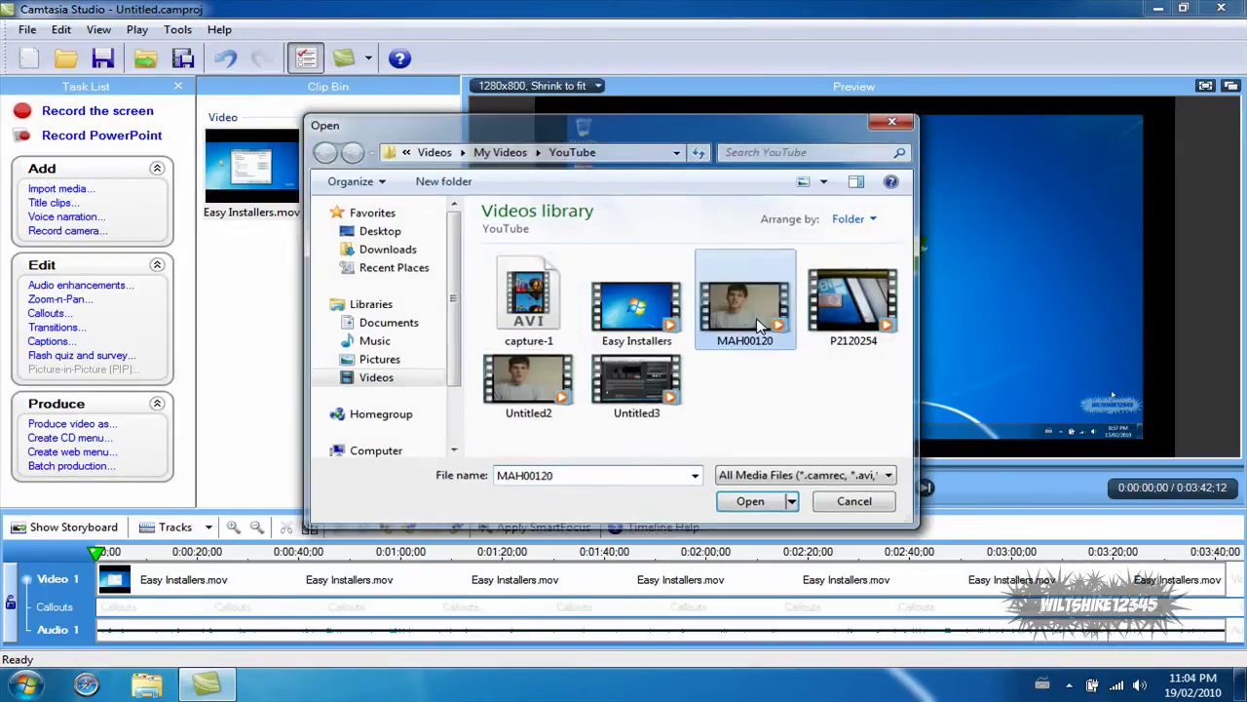
pyautogui.doubleClick(760, 327)
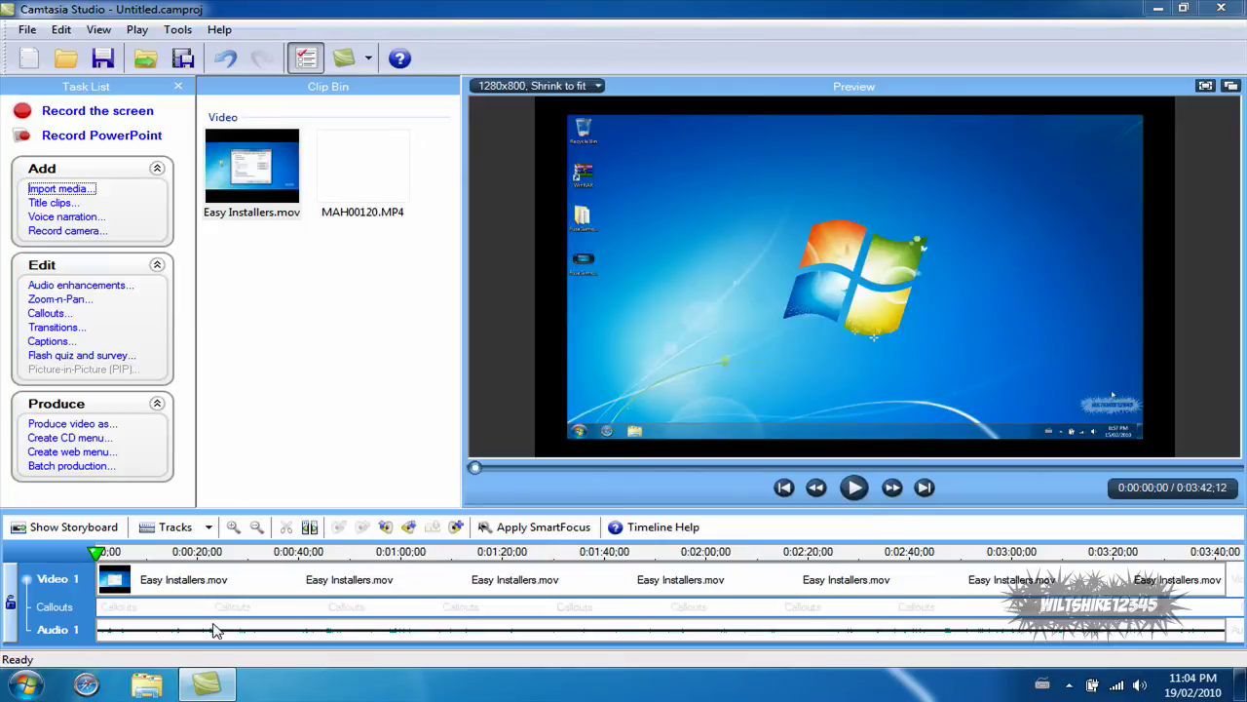
pyautogui.rightClick(376, 166)
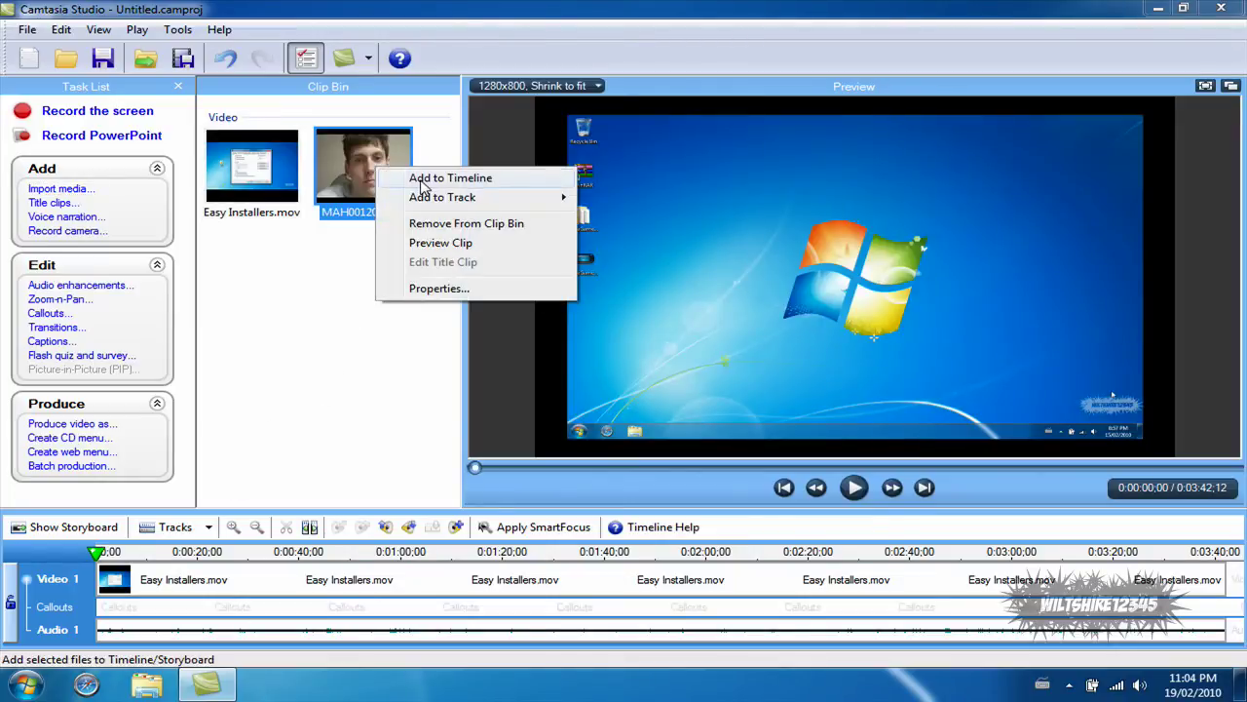
pyautogui.click(450, 179)
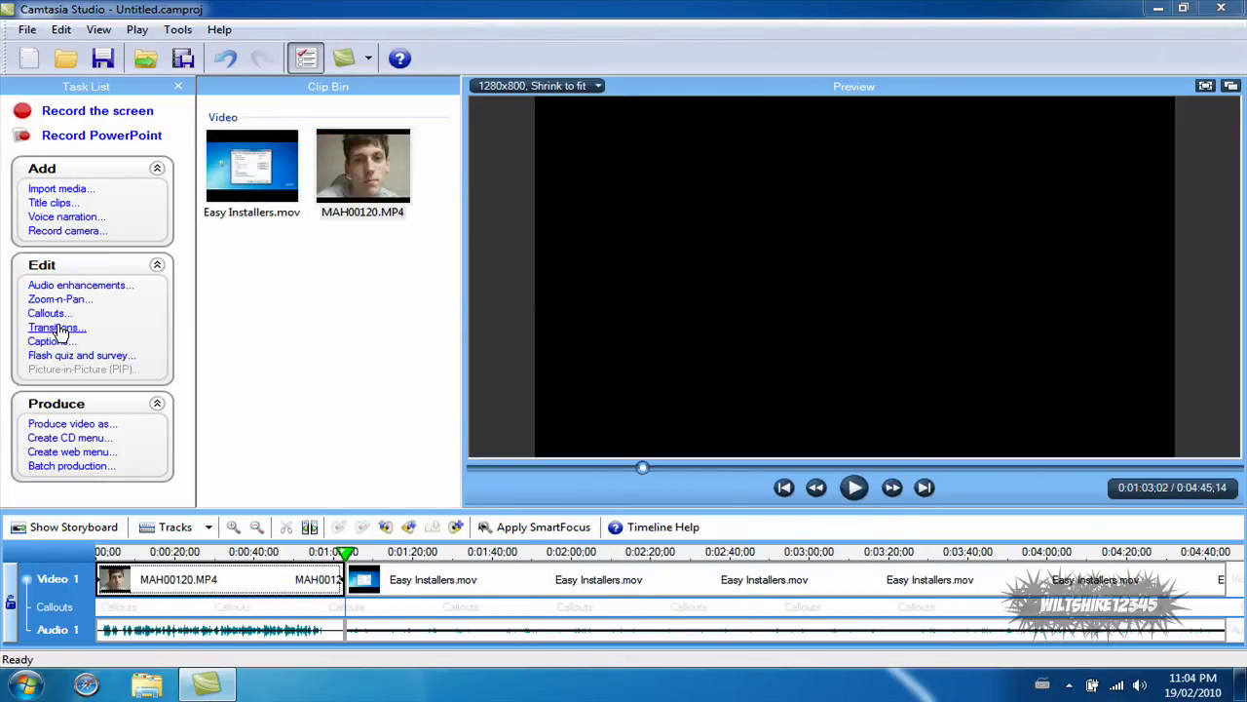
# Step: Drop Cube Rotate between the two clips and cue the preview to 0:00:55;05
pyautogui.click(57, 327)
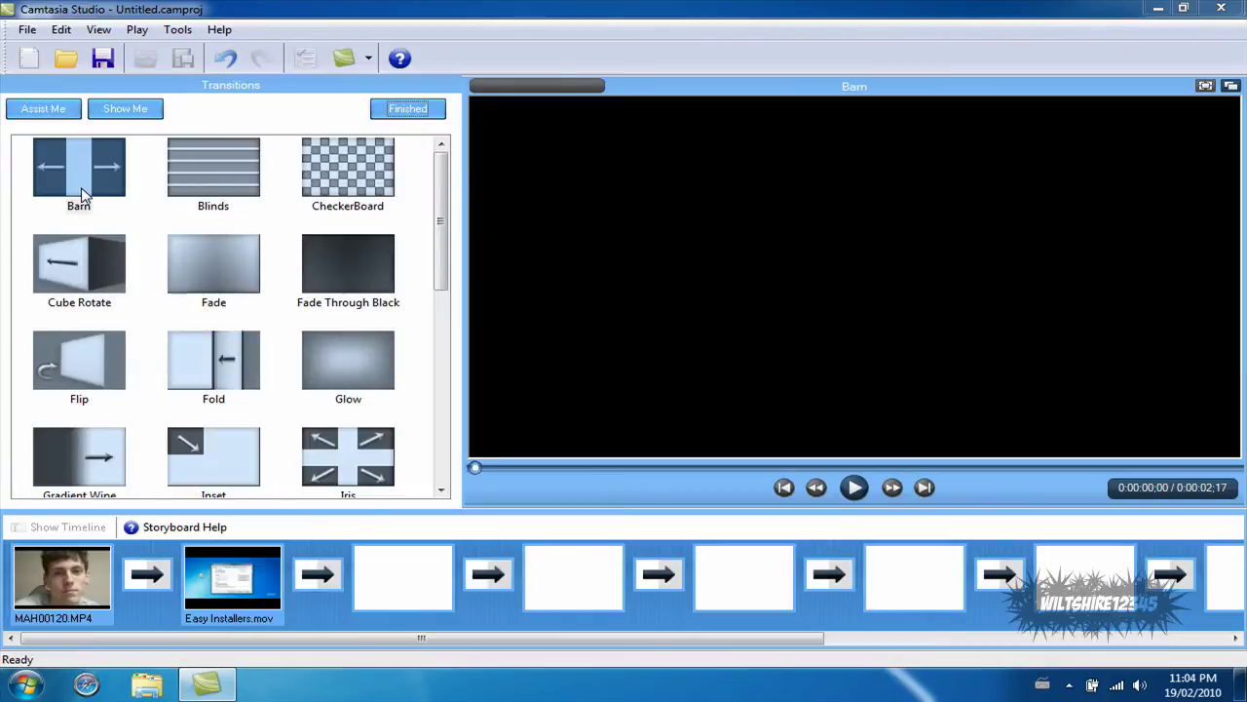
pyautogui.moveTo(74, 283); pyautogui.dragTo(151, 590)
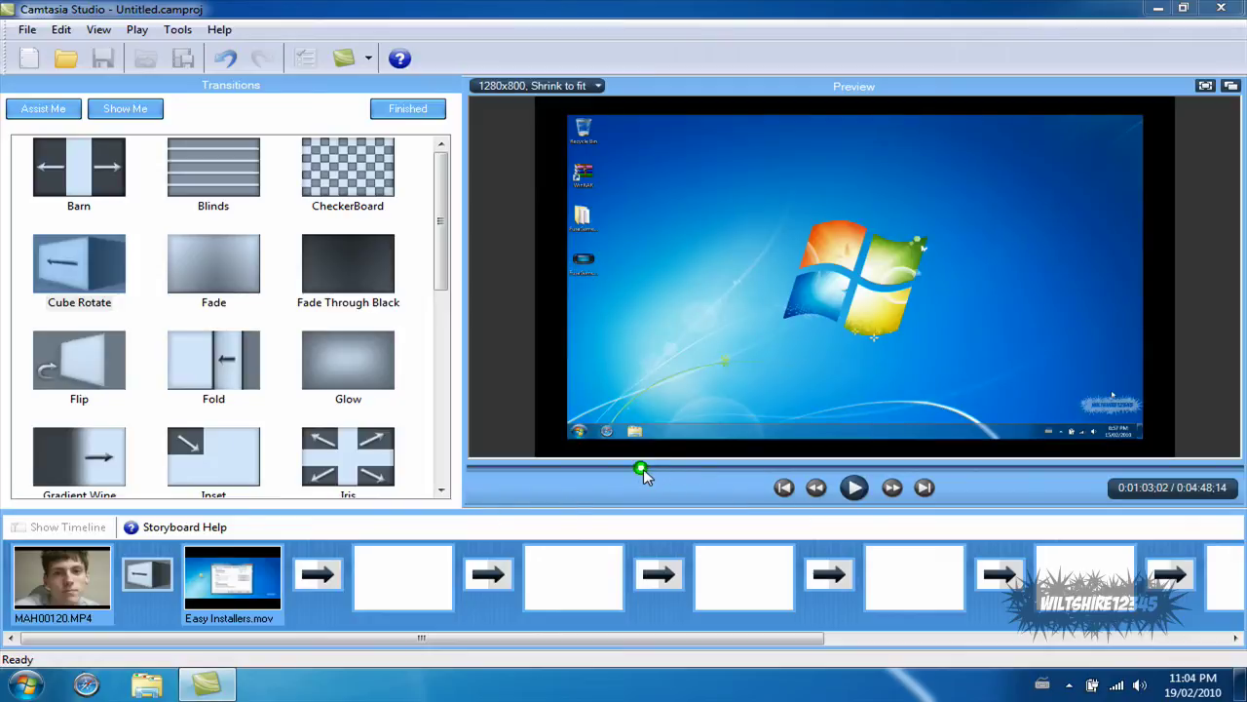
pyautogui.moveTo(643, 466); pyautogui.dragTo(619, 467)
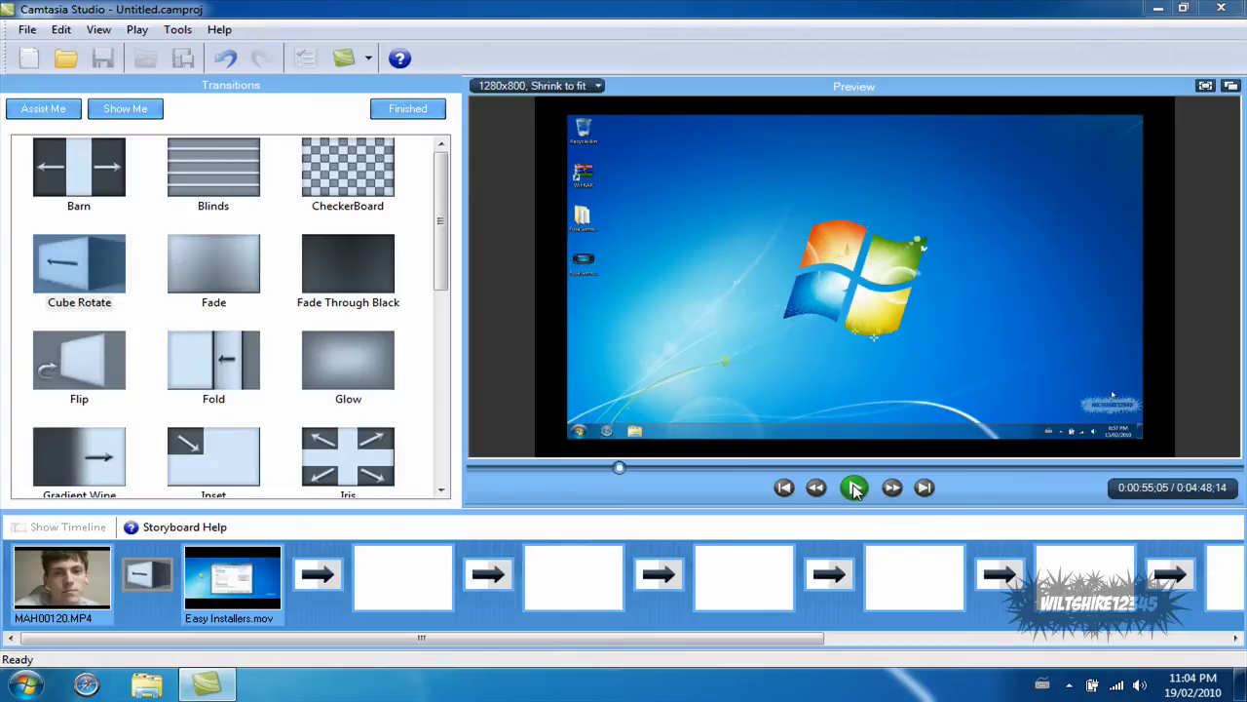
# Step: Play the preview through the Cube Rotate transition, then return to the timeline
pyautogui.click(854, 489)
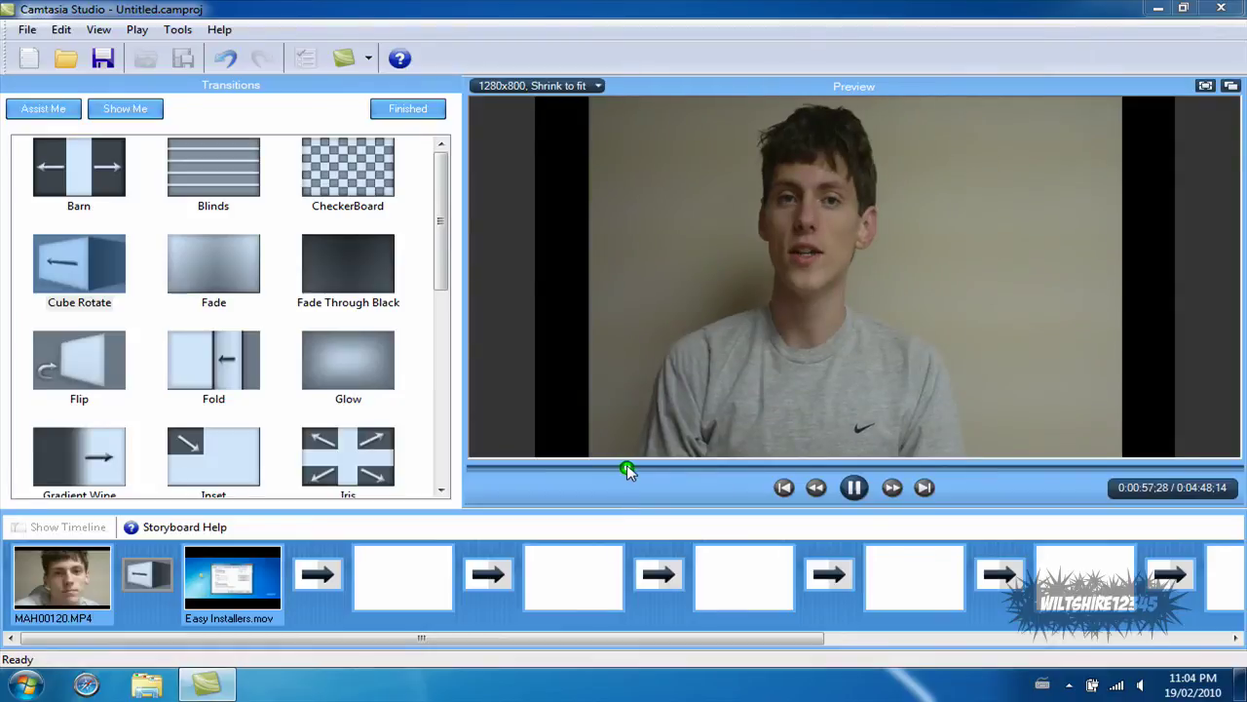
pyautogui.click(633, 465)
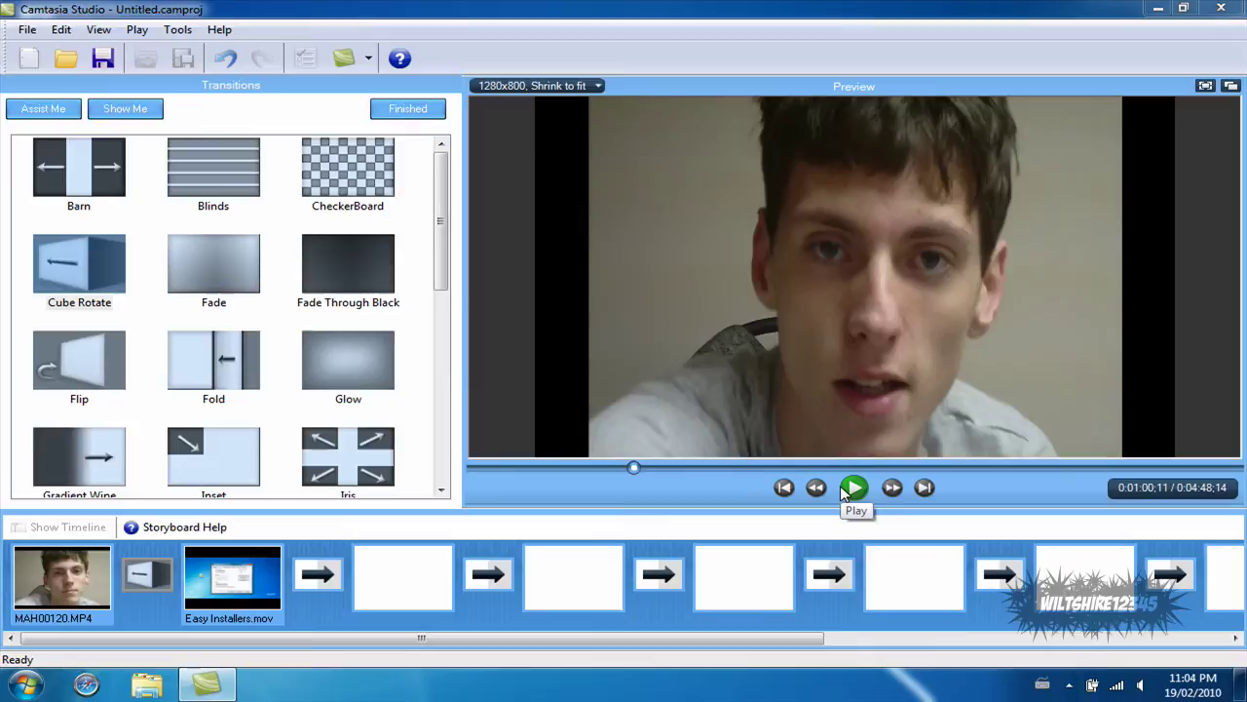
pyautogui.click(853, 488)
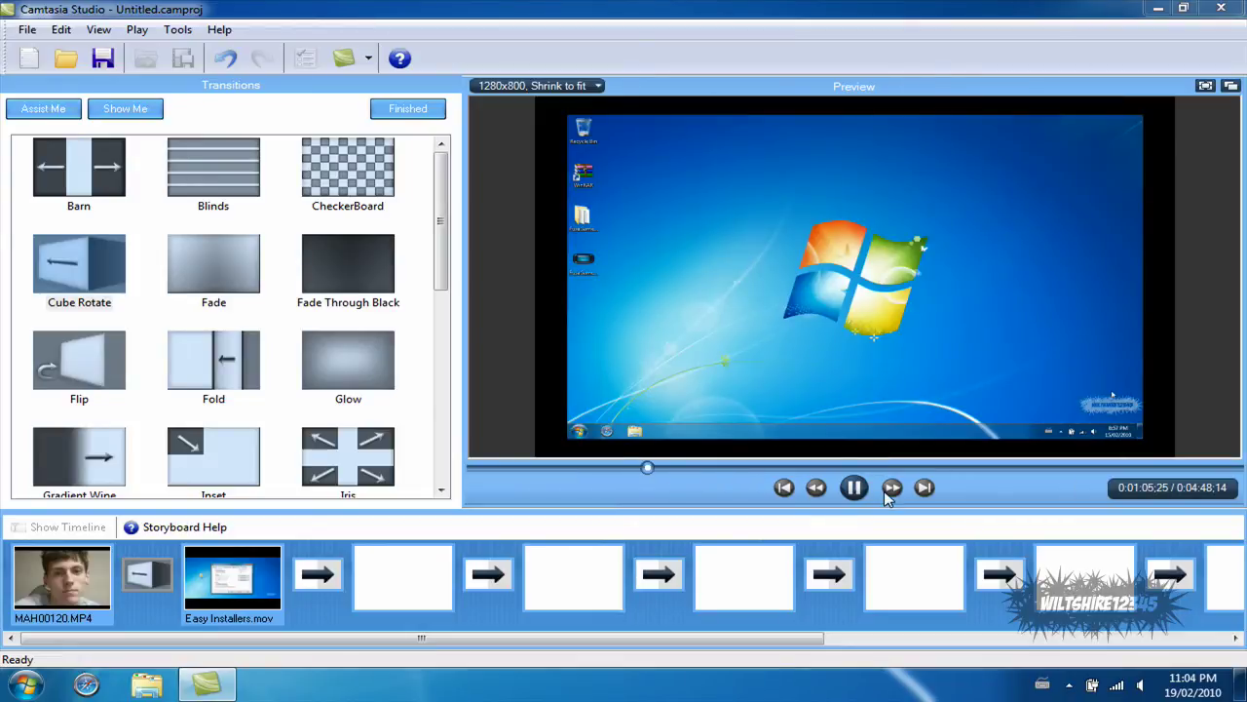
pyautogui.click(854, 487)
pyautogui.rightClick(149, 576)
pyautogui.press('Escape')
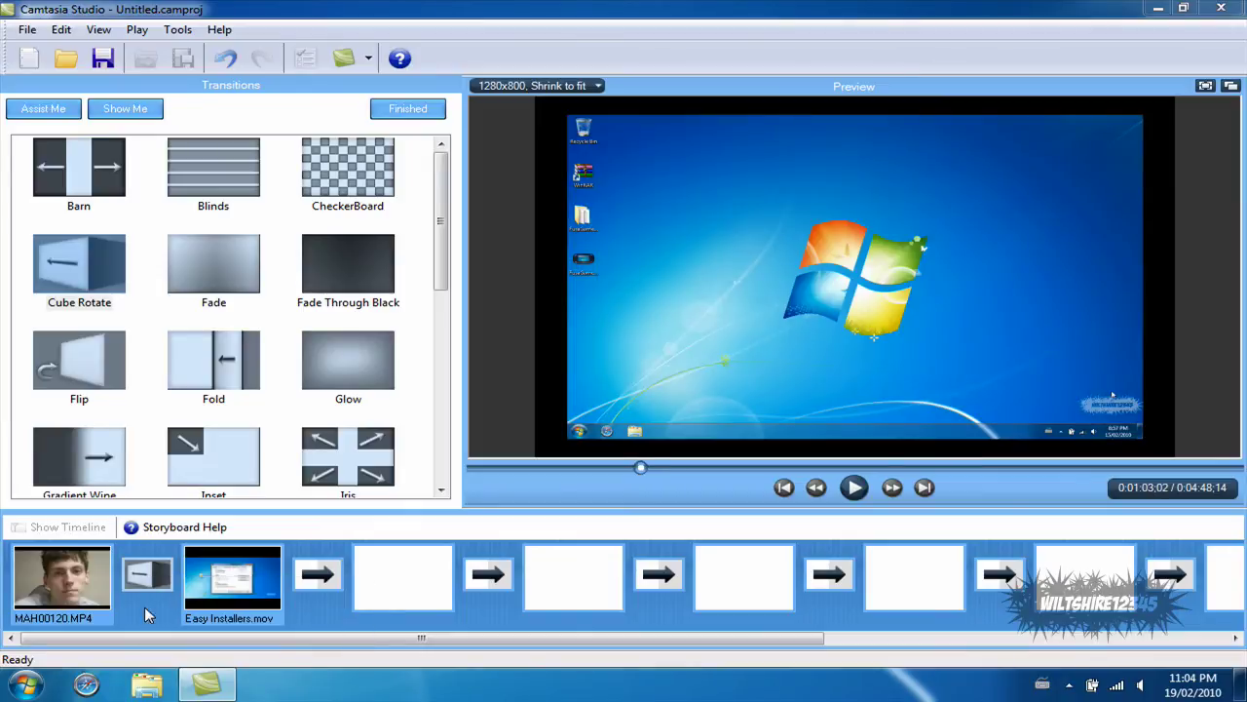
pyautogui.click(407, 109)
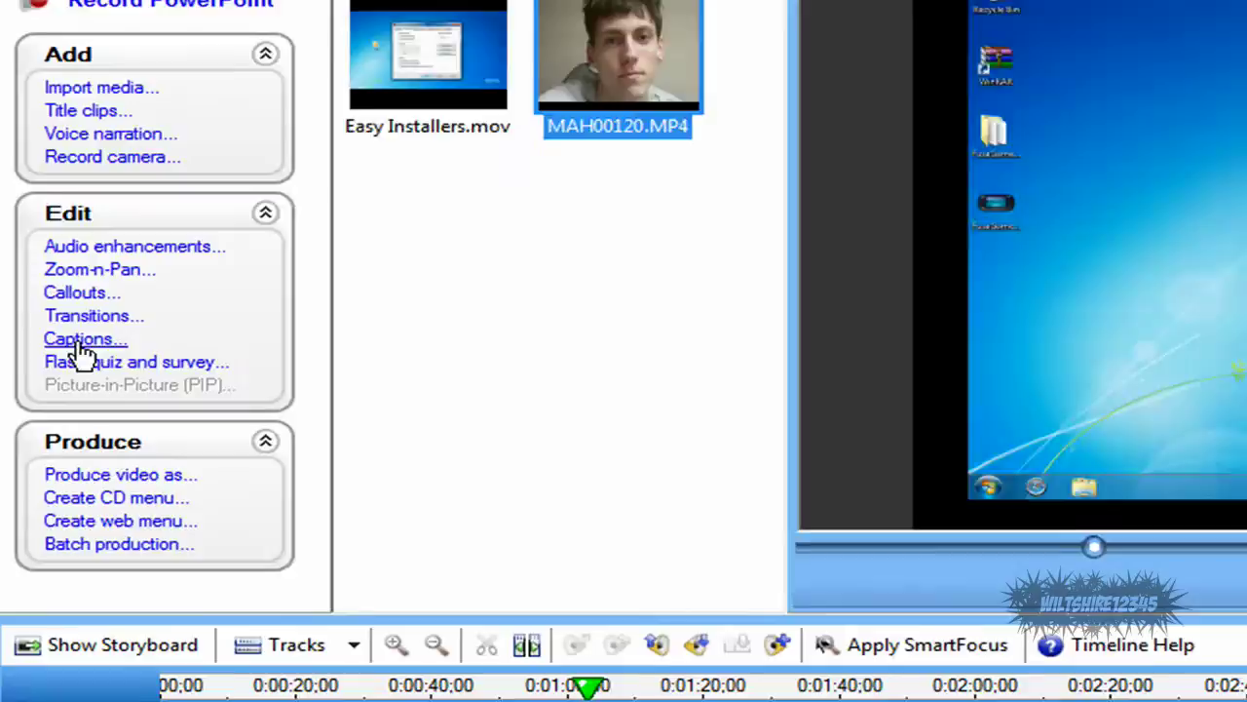
# Step: Open Captions, dismiss its tip, and finish, leaving a Caption track above Video 1
pyautogui.click(103, 254)
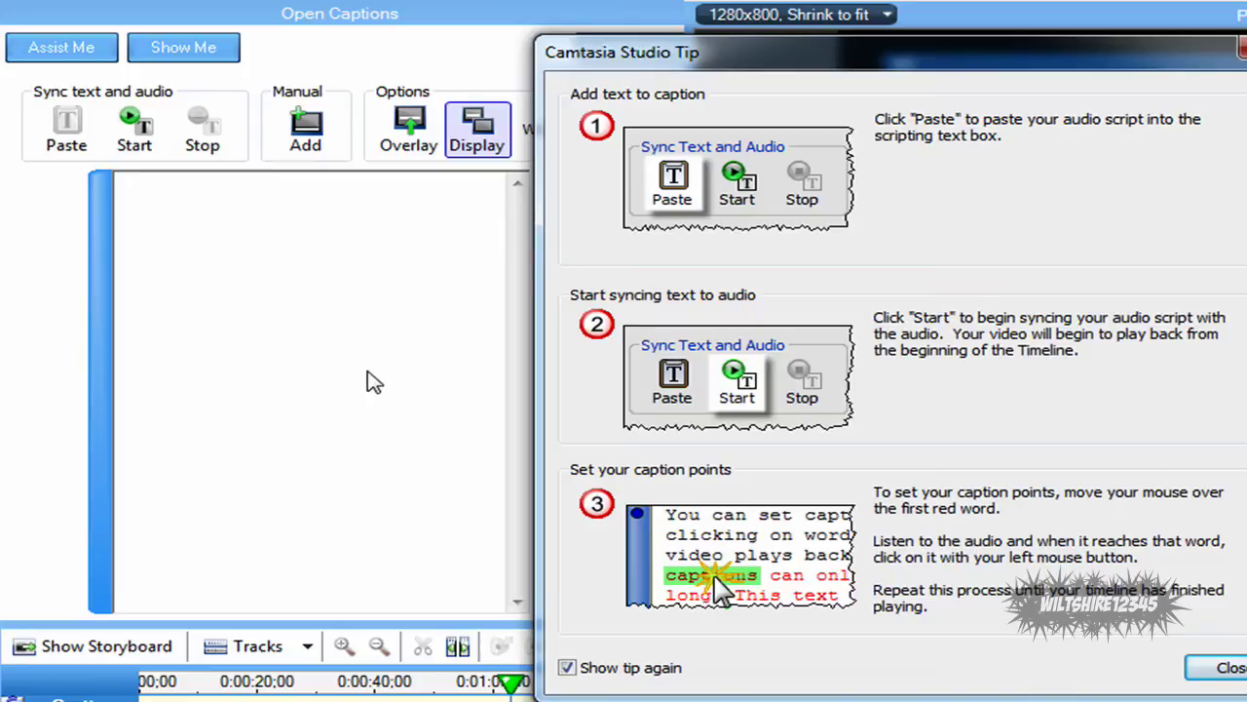
pyautogui.click(1223, 667)
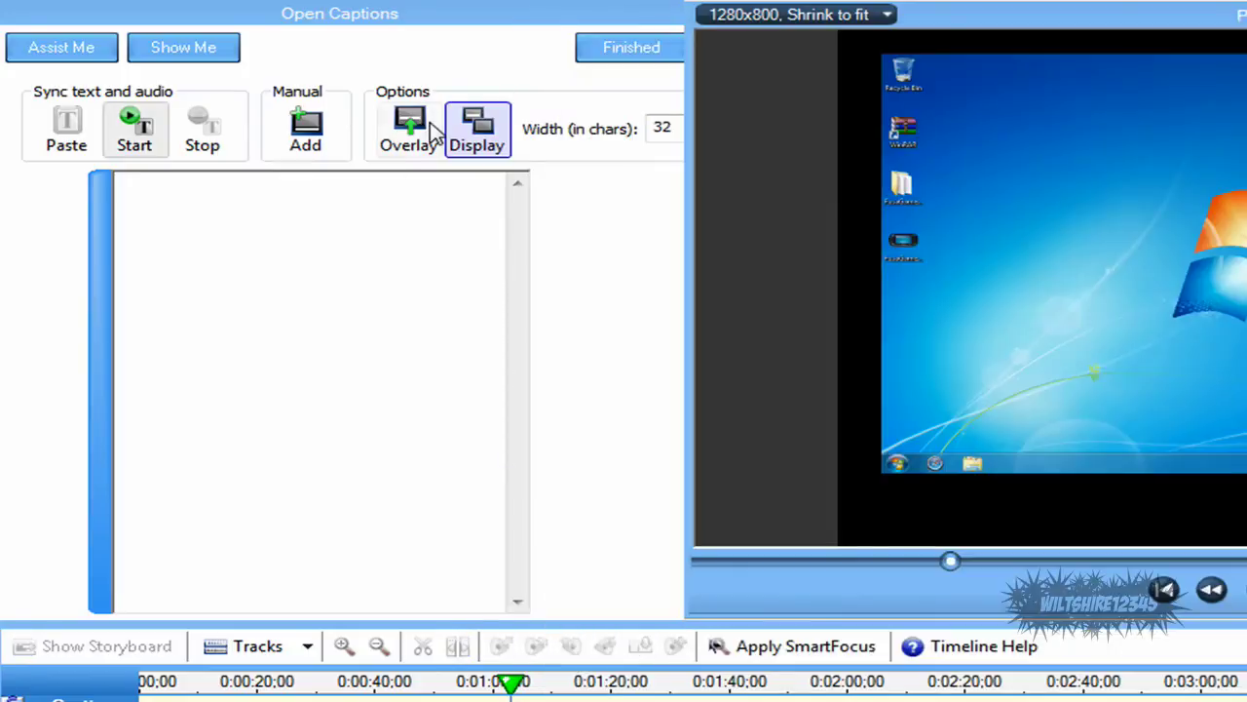
pyautogui.click(592, 51)
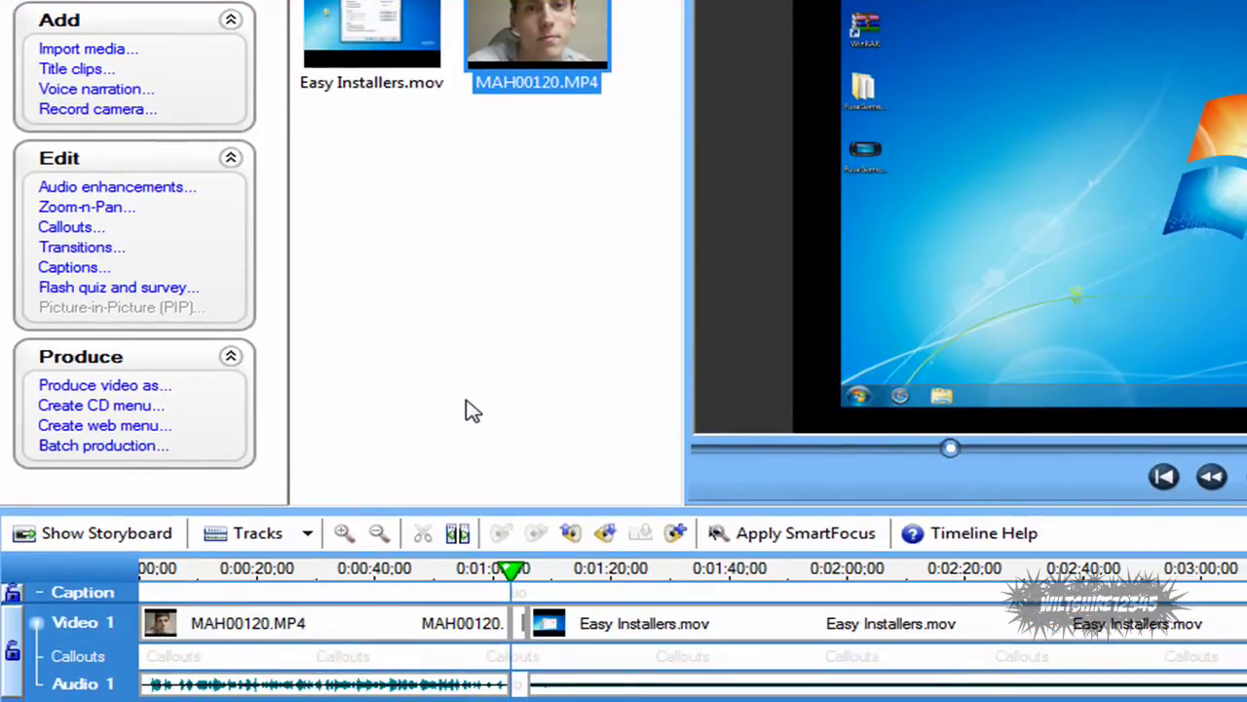
# Step: Select MAH00120.MP4 on the timeline, then jump to the start of Easy Installers.mov
pyautogui.click(388, 631)
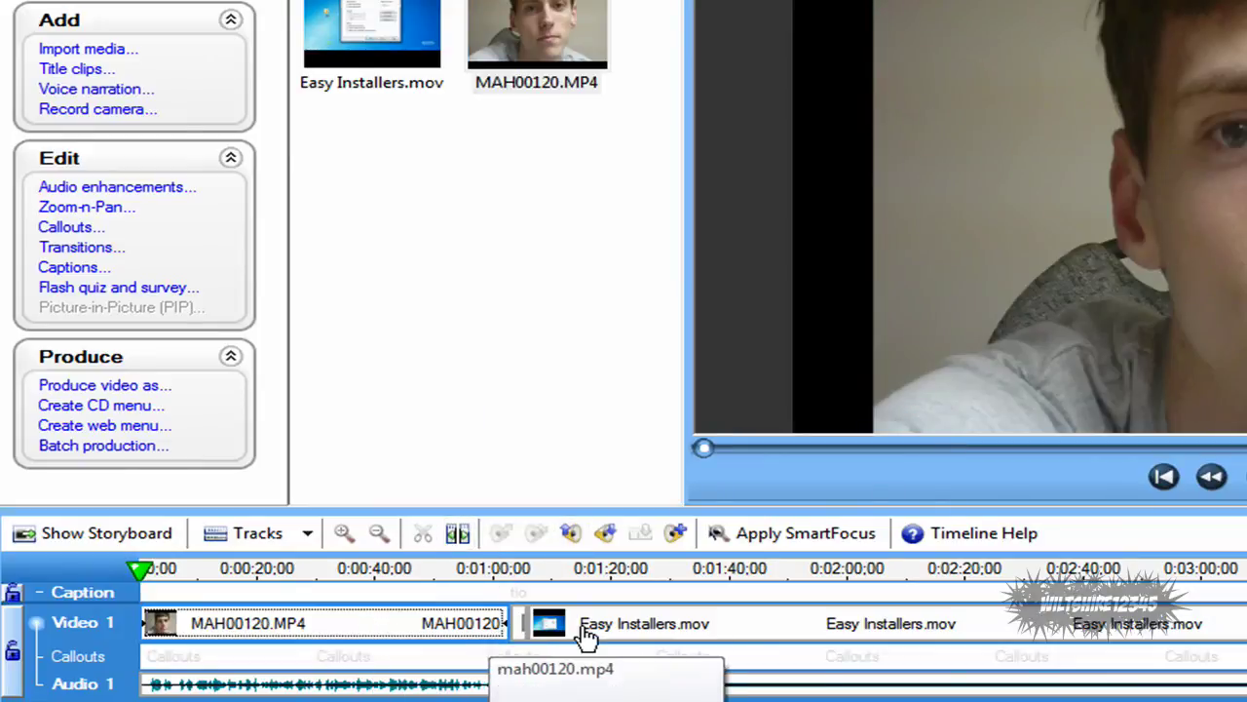
pyautogui.click(545, 624)
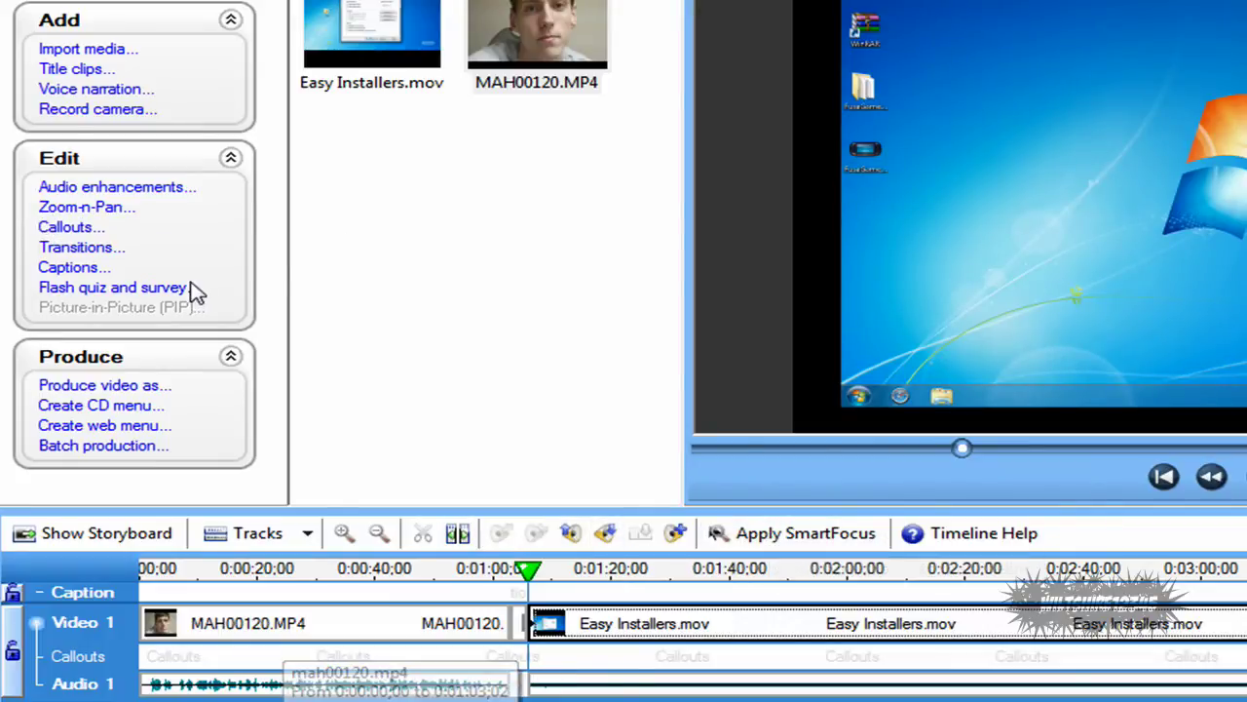
# Step: Make Zoom 1 at 0:01:06;02 an instant 100% full frame snapped to the video edges, then move past it
pyautogui.click(86, 207)
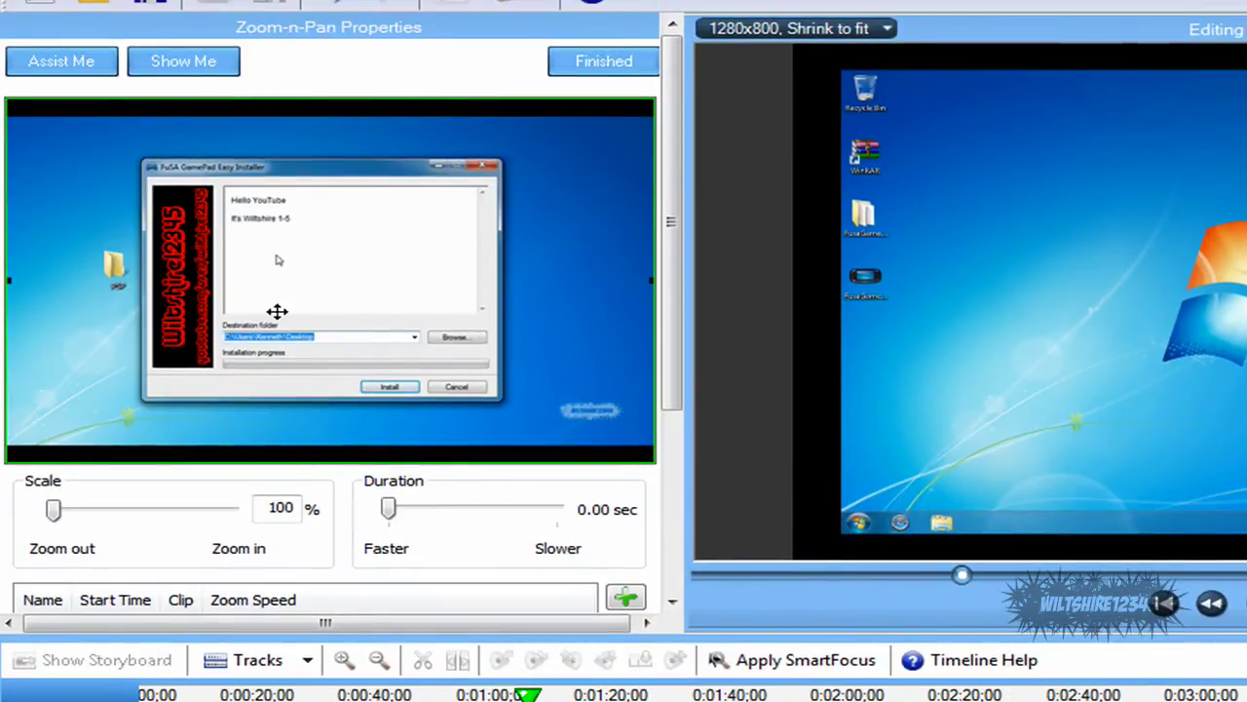
pyautogui.click(343, 334)
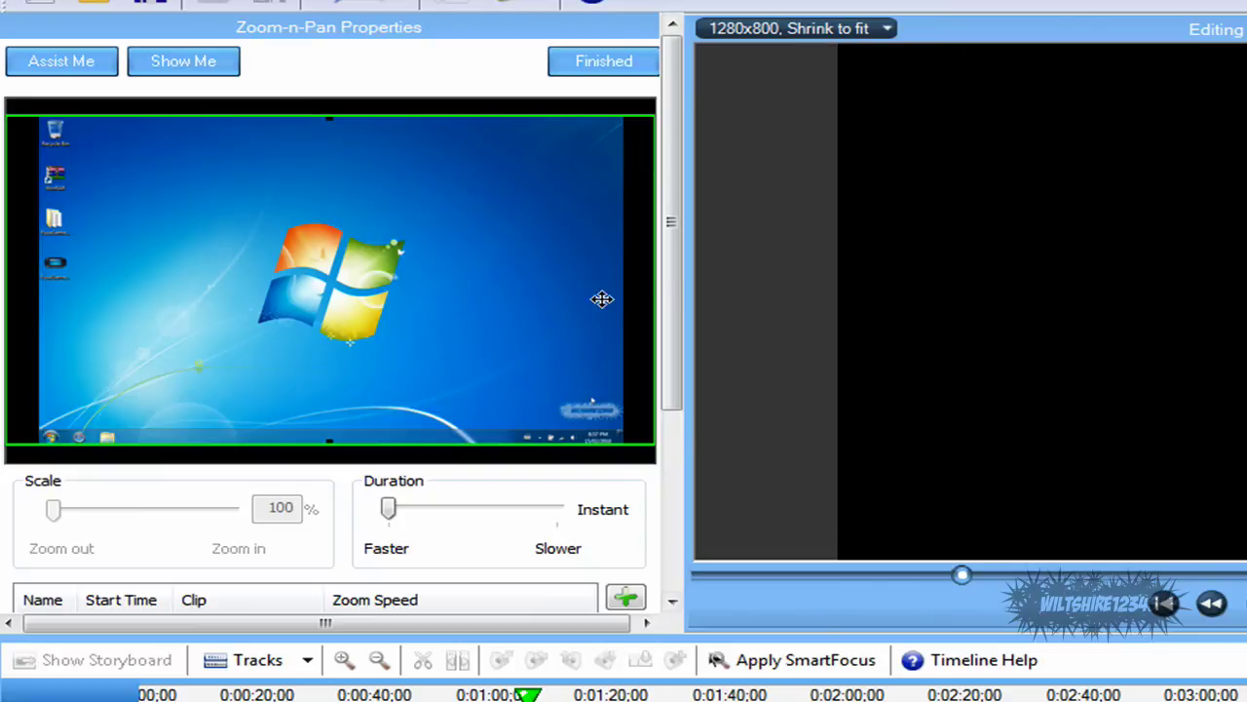
pyautogui.rightClick(502, 267)
pyautogui.click(575, 290)
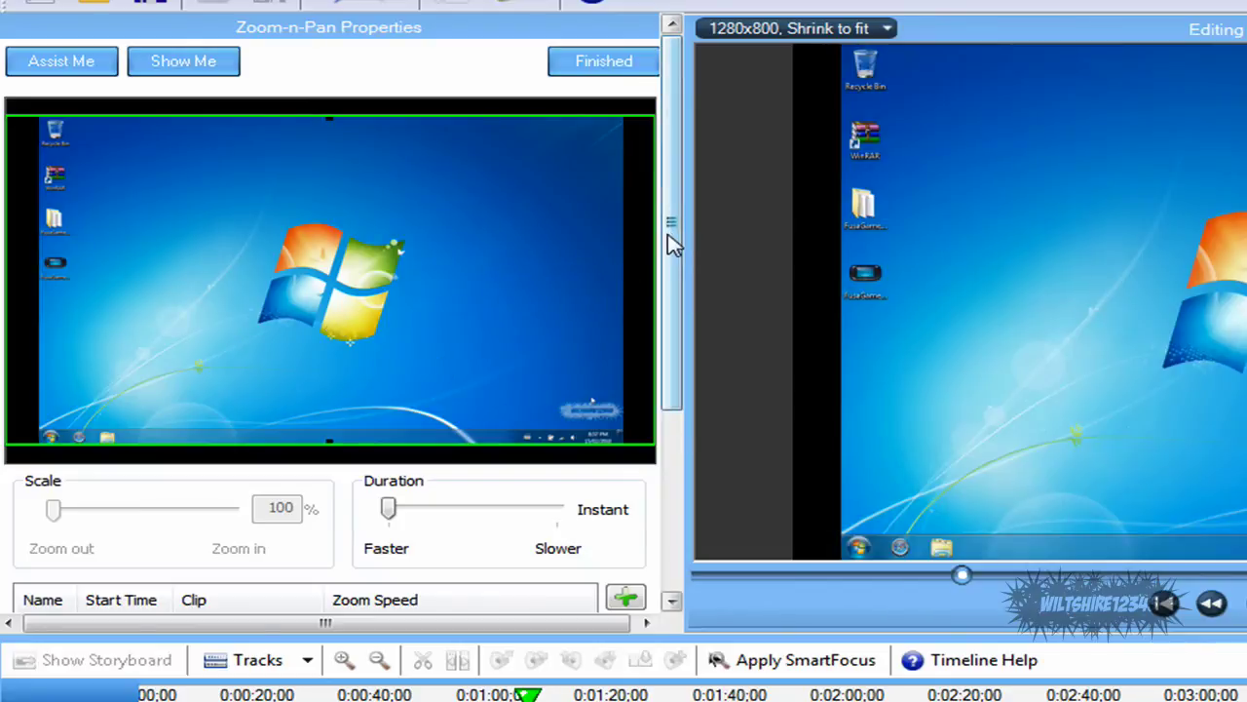
pyautogui.moveTo(672, 242); pyautogui.dragTo(662, 409)
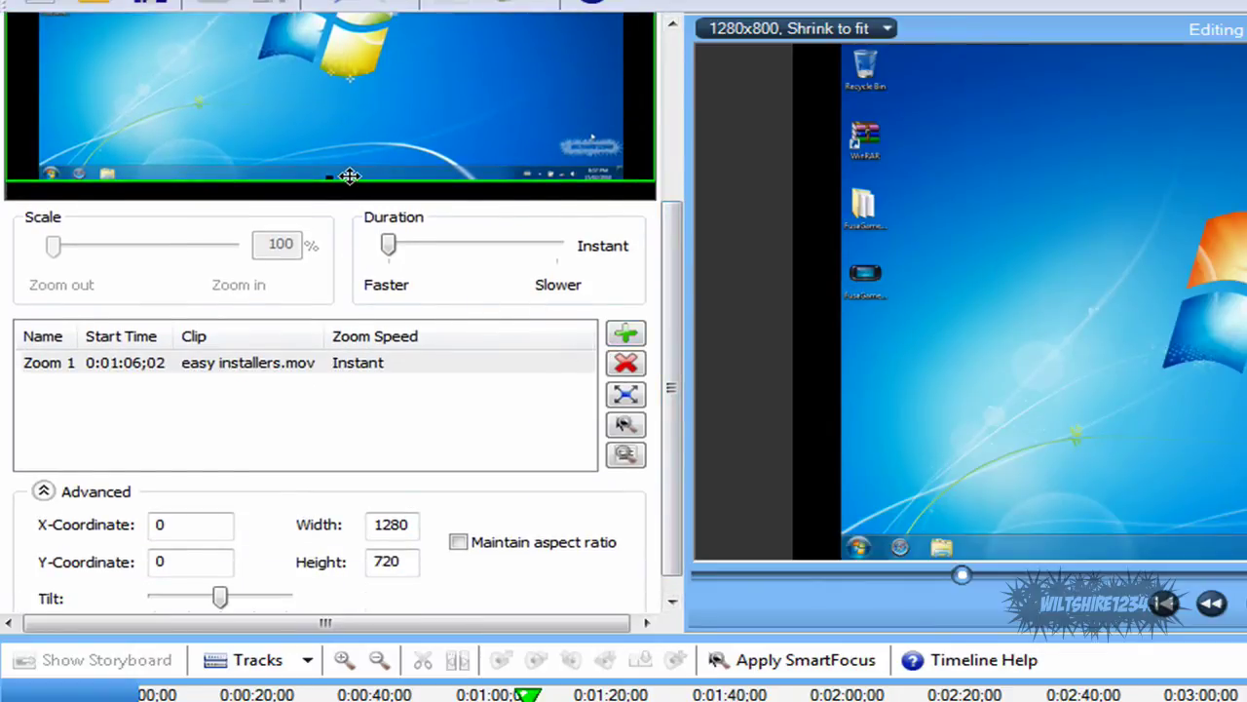
pyautogui.click(986, 576)
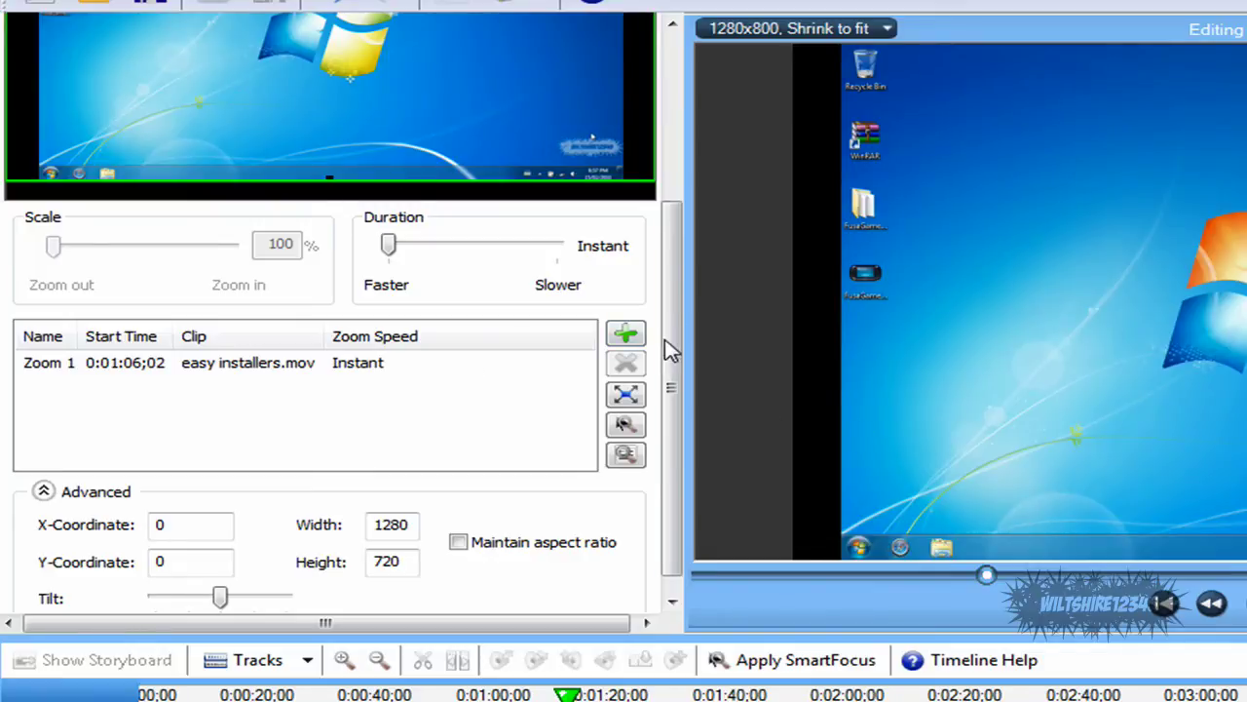
pyautogui.moveTo(669, 348); pyautogui.dragTo(704, 223)
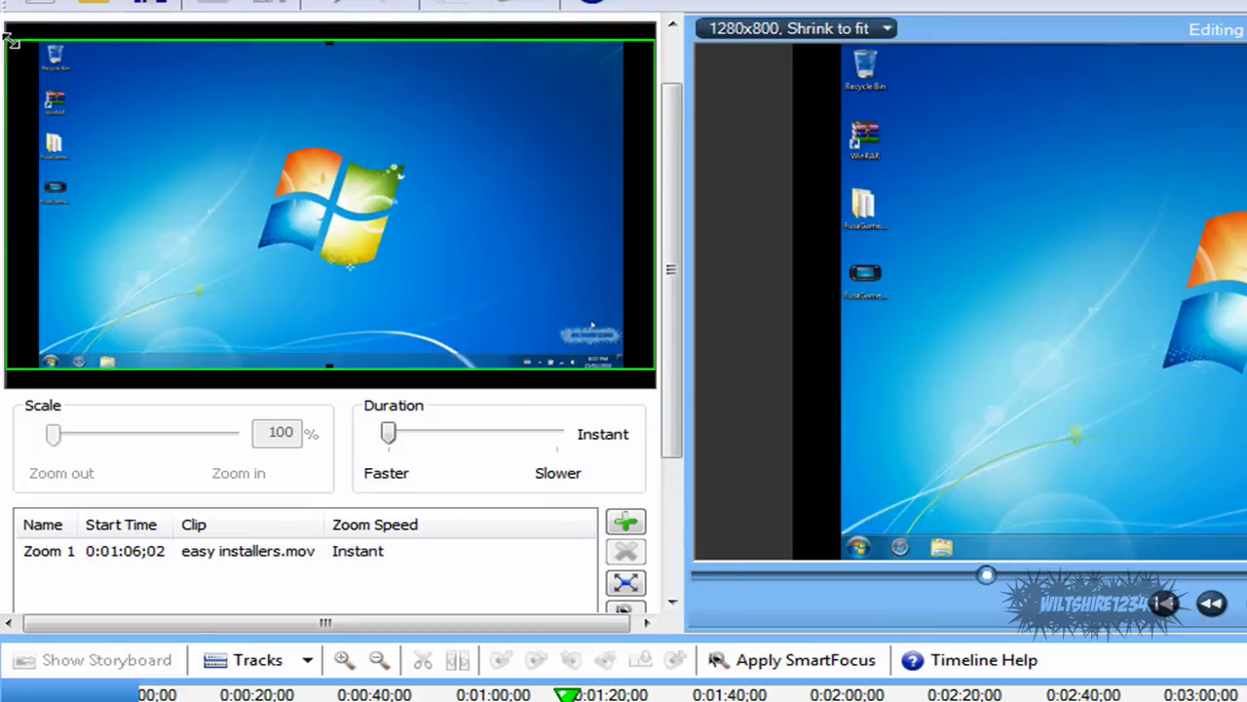
# Step: Frame Zoom 2 on the taskbar clock corner at 316%, with a 0.75-second duration
pyautogui.moveTo(7, 41); pyautogui.dragTo(405, 250)
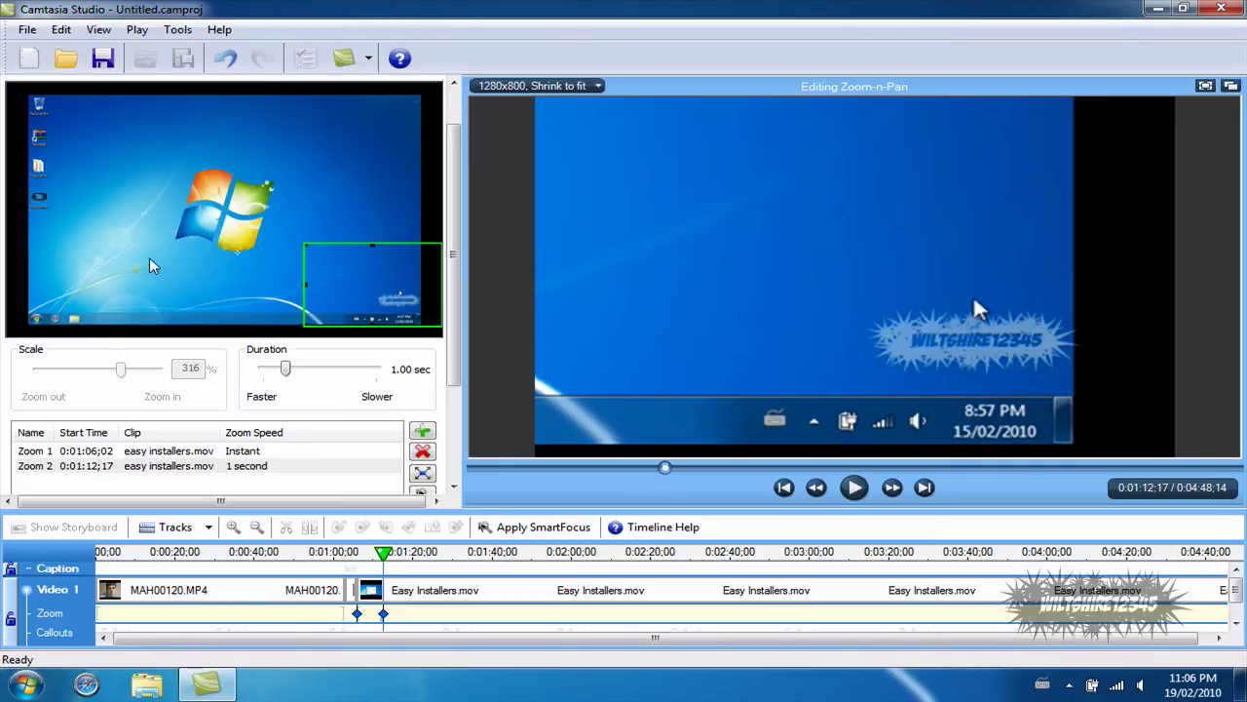
pyautogui.moveTo(284, 370)
pyautogui.mouseDown()
pyautogui.moveTo(254, 379)
pyautogui.moveTo(280, 380)
pyautogui.mouseUp()
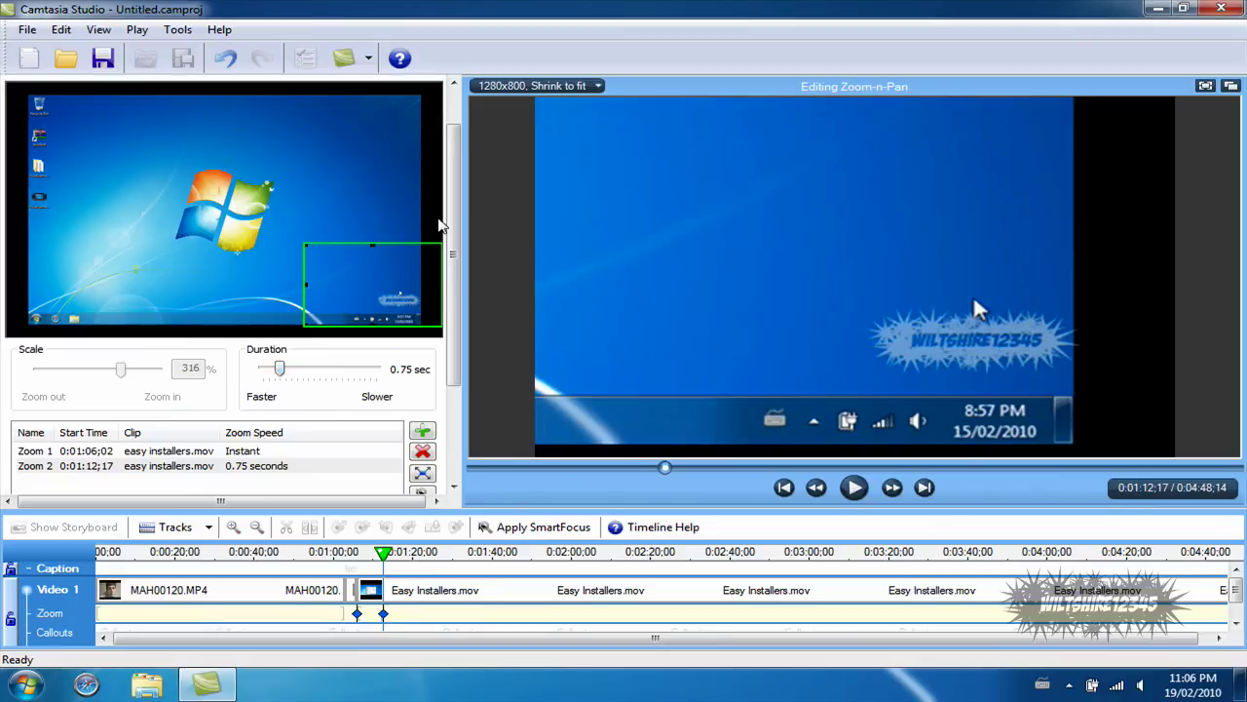
pyautogui.scroll(-3, 459, 216)
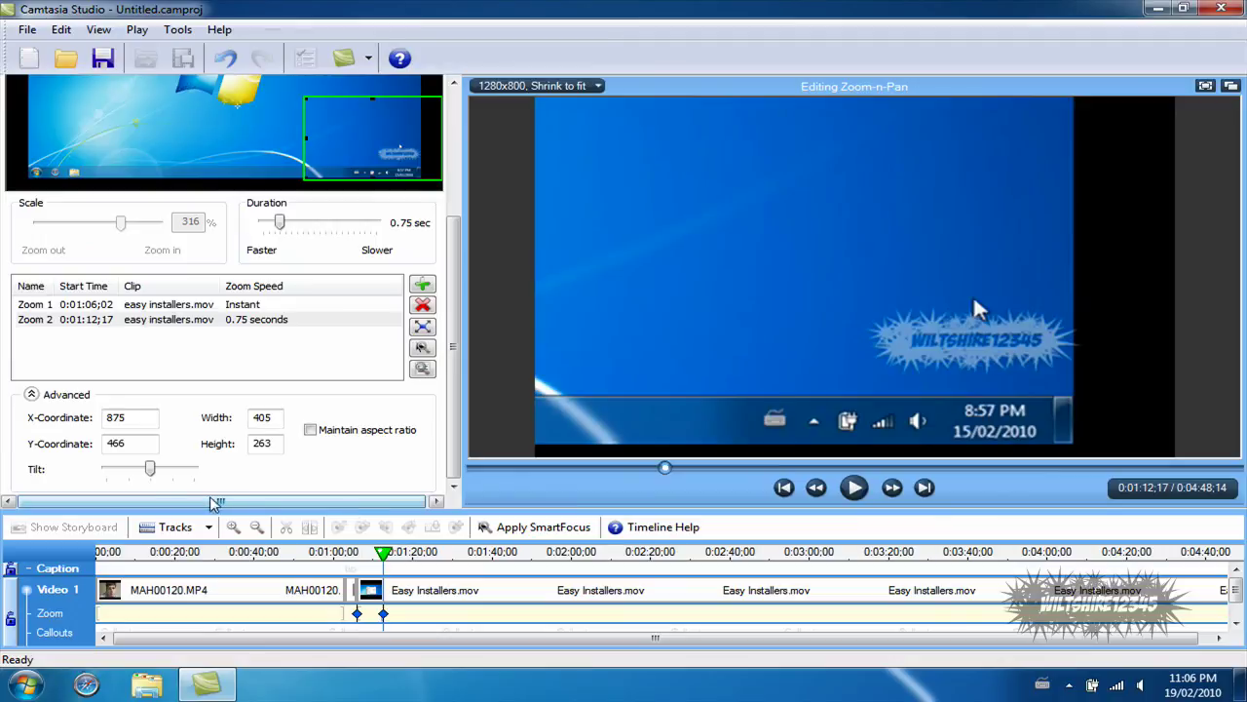
# Step: Adjust Zoom 2's Tilt slider right, then back left, to angle the magnified clock corner
pyautogui.moveTo(151, 473); pyautogui.dragTo(192, 473)
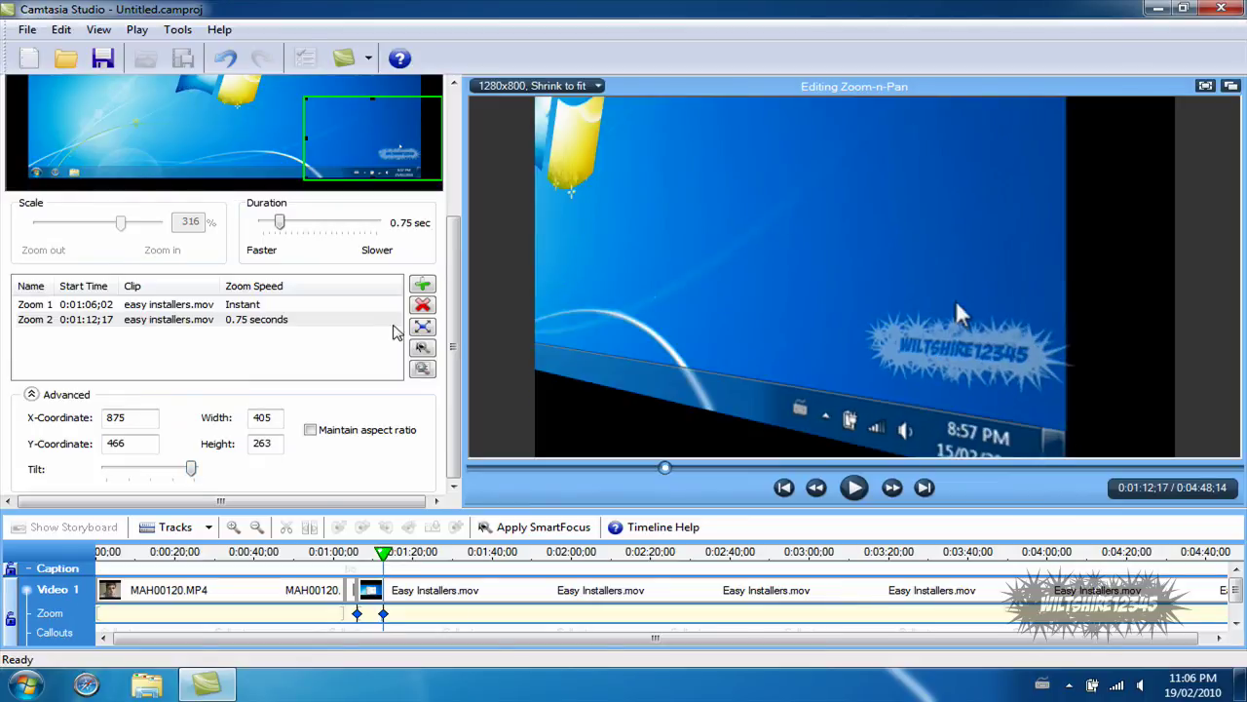
pyautogui.moveTo(192, 473); pyautogui.dragTo(93, 472)
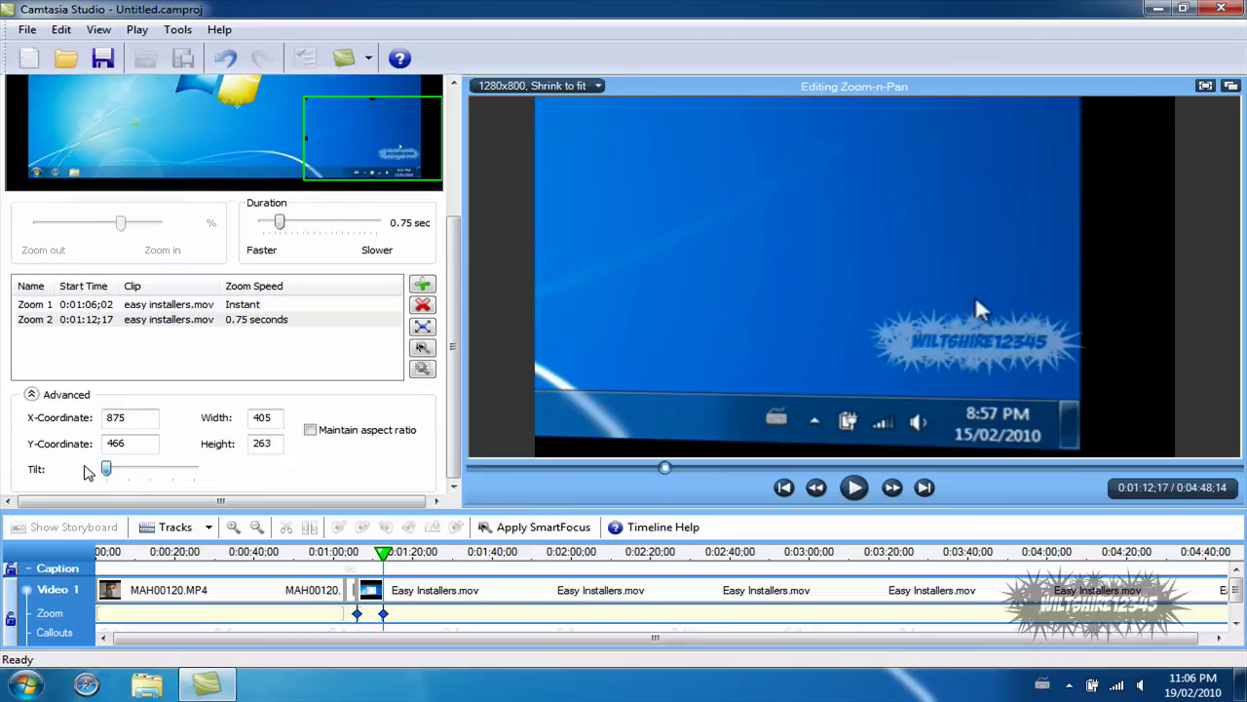